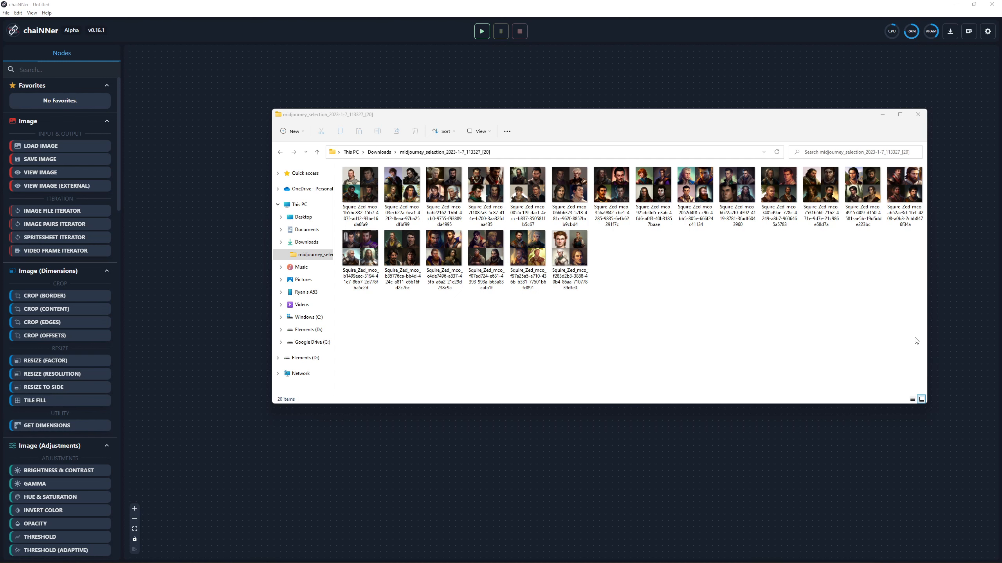
Step: Switch from the Midjourney image folder to the chaiNNer window
{"action": "left_click_drag", "start_coordinate": [915, 337], "coordinate": [373, 169]}
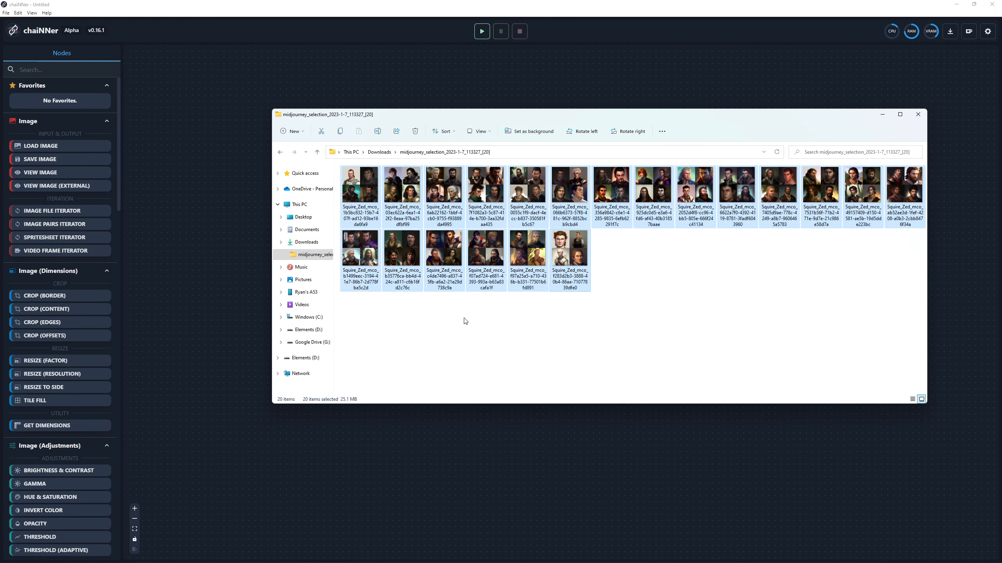
{"action": "left_click", "coordinate": [593, 355]}
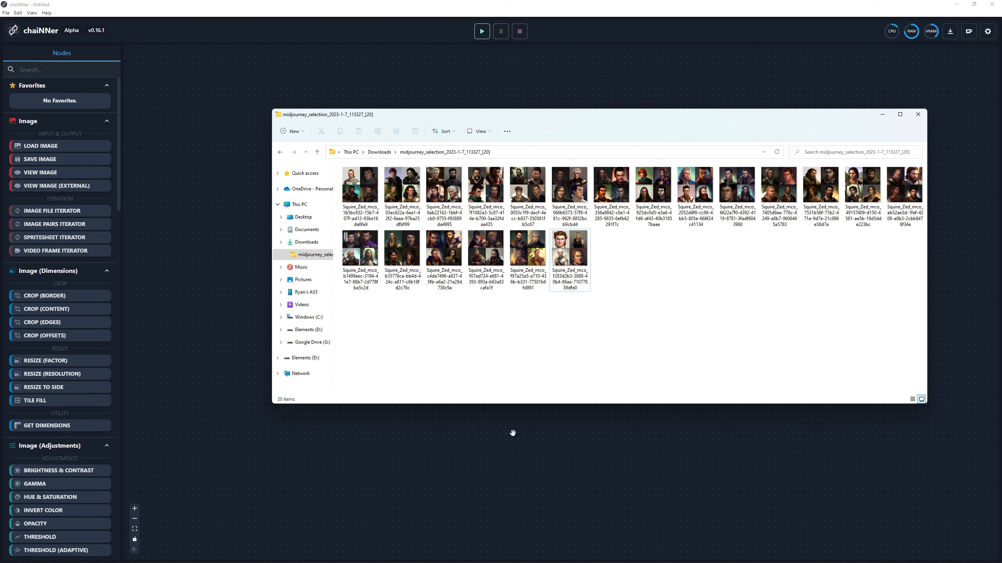
{"action": "left_click", "coordinate": [205, 403]}
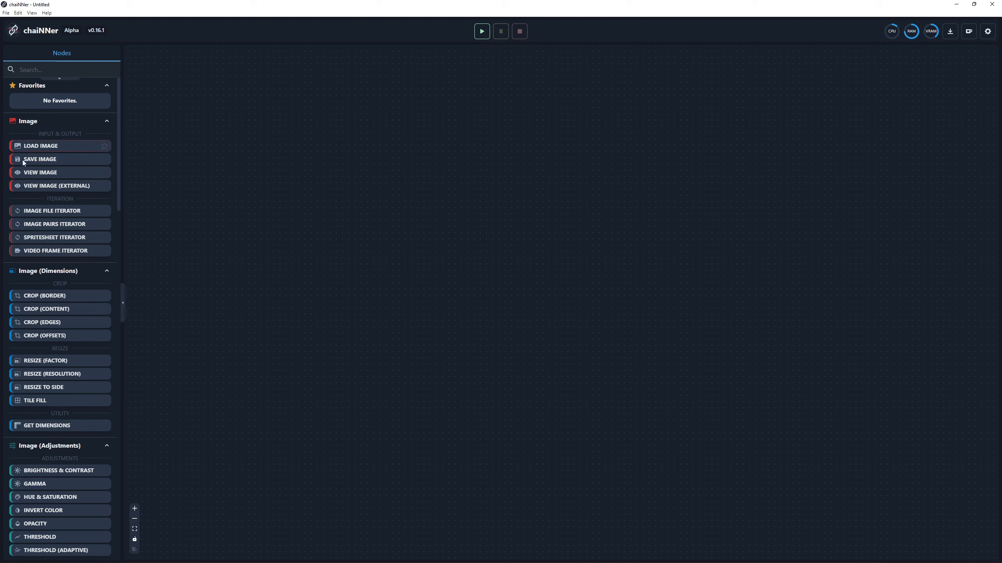
Step: Add an Image File Iterator node to the canvas and set its base directory to the midjourney_selection_2023-1-7_113327_[20] folder
{"action": "scroll", "coordinate": [34, 277], "scroll_direction": "down", "scroll_amount": 15}
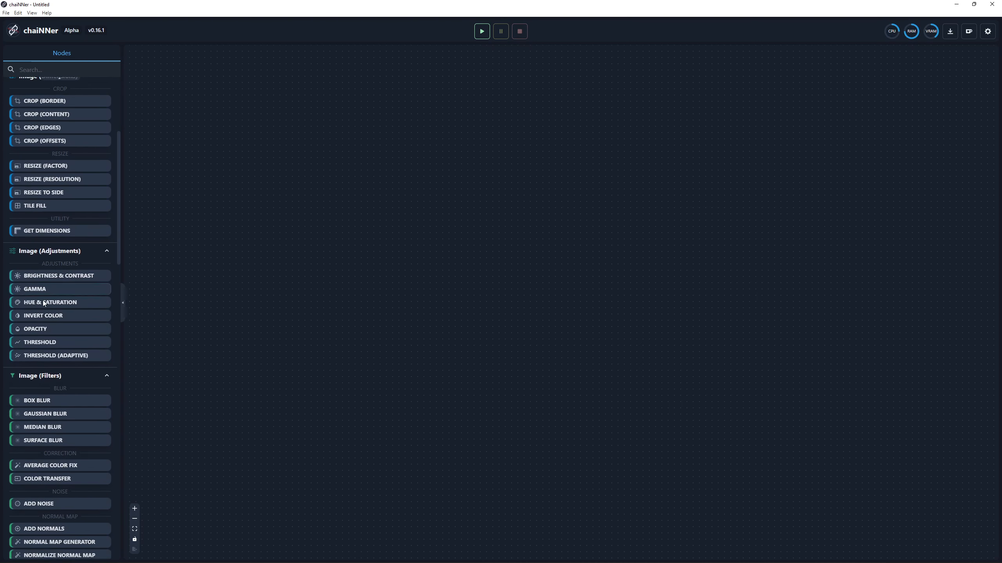
{"action": "scroll", "coordinate": [34, 303], "scroll_direction": "down", "scroll_amount": 15}
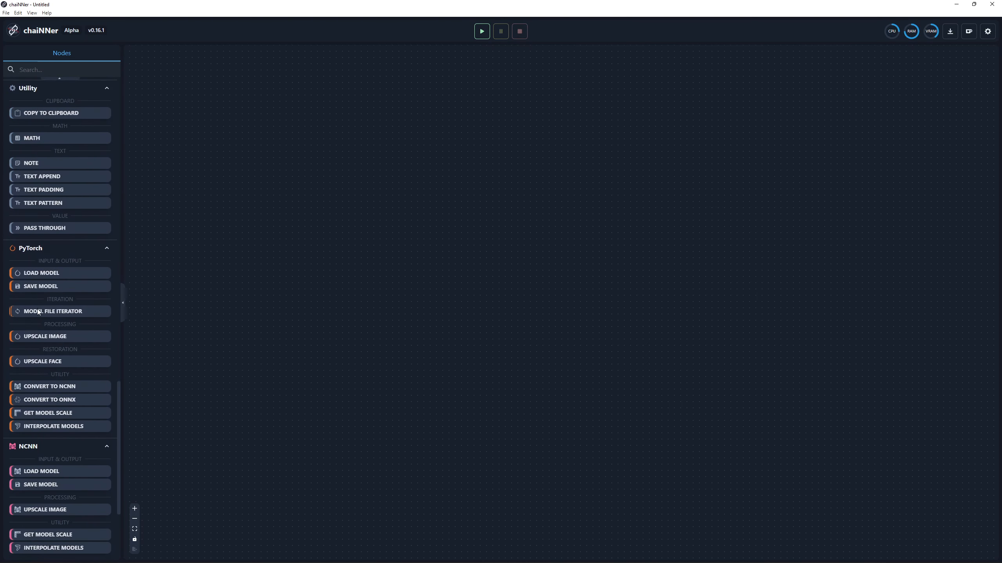
{"action": "scroll", "coordinate": [50, 323], "scroll_direction": "up", "scroll_amount": 20}
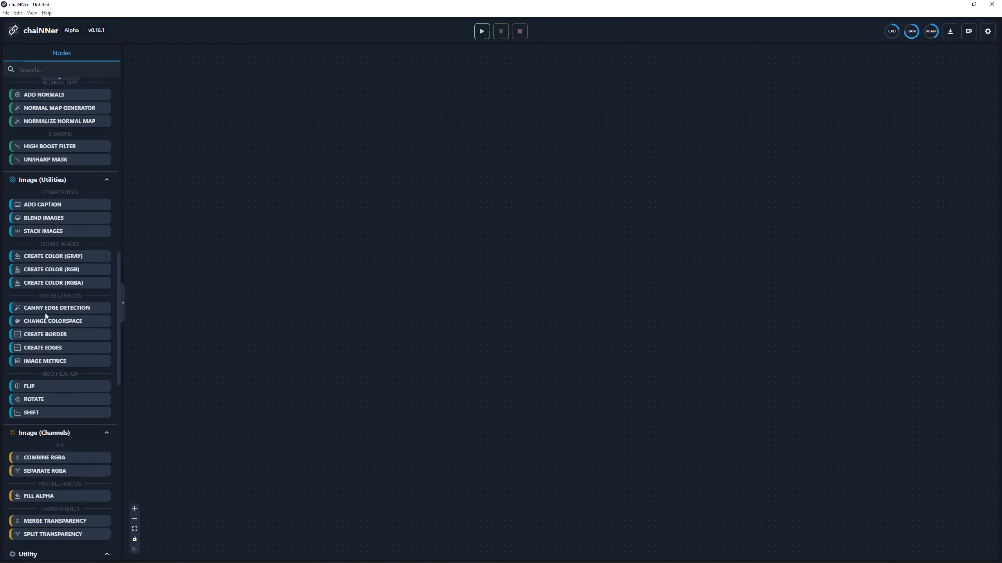
{"action": "scroll", "coordinate": [43, 312], "scroll_direction": "up", "scroll_amount": 2}
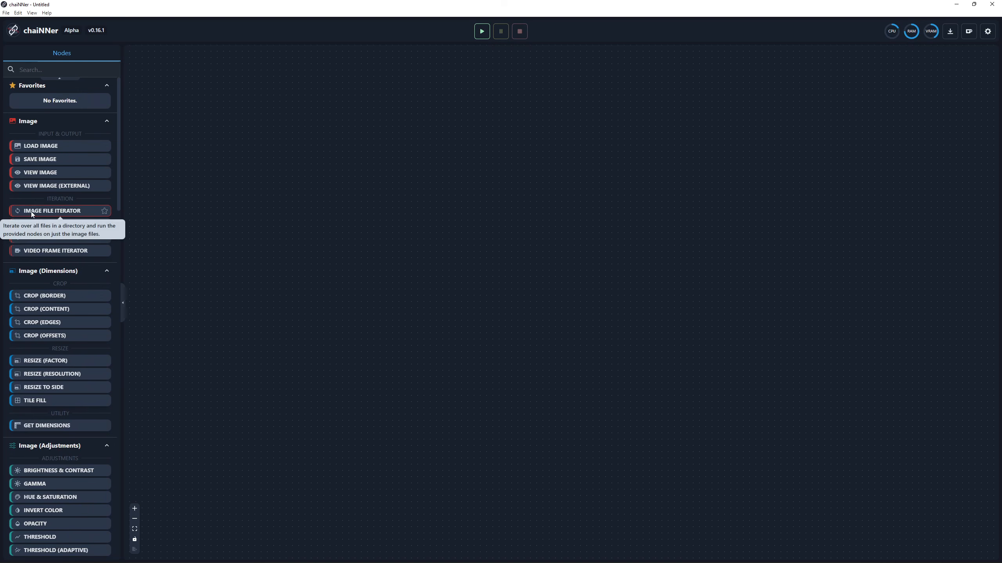
{"action": "left_click_drag", "start_coordinate": [32, 212], "coordinate": [340, 162]}
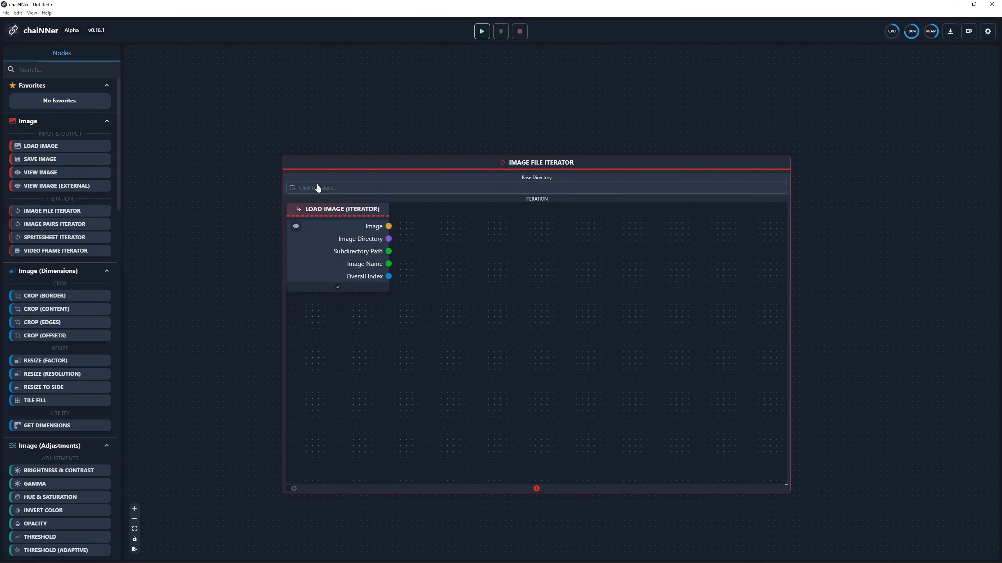
{"action": "left_click", "coordinate": [319, 187]}
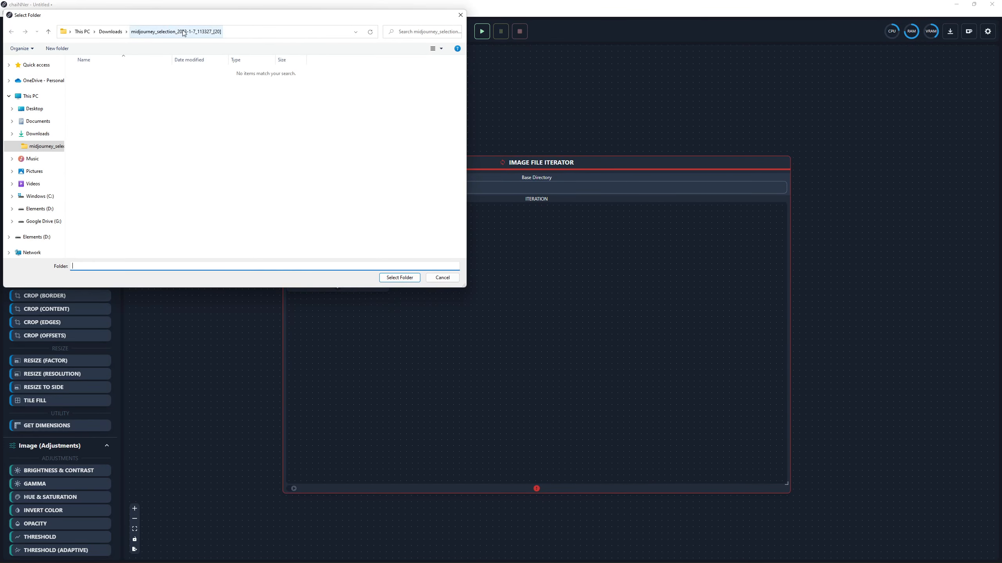
{"action": "left_click", "coordinate": [399, 278]}
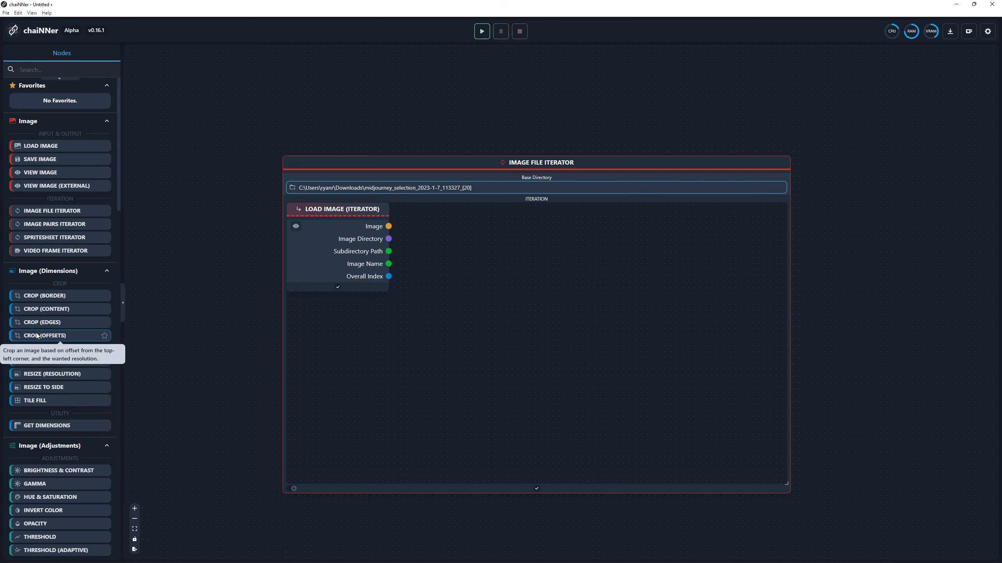
Step: Add four Crop (Offsets) nodes inside the iterator, arranged in two rows of two
{"action": "left_click_drag", "start_coordinate": [39, 336], "coordinate": [464, 212]}
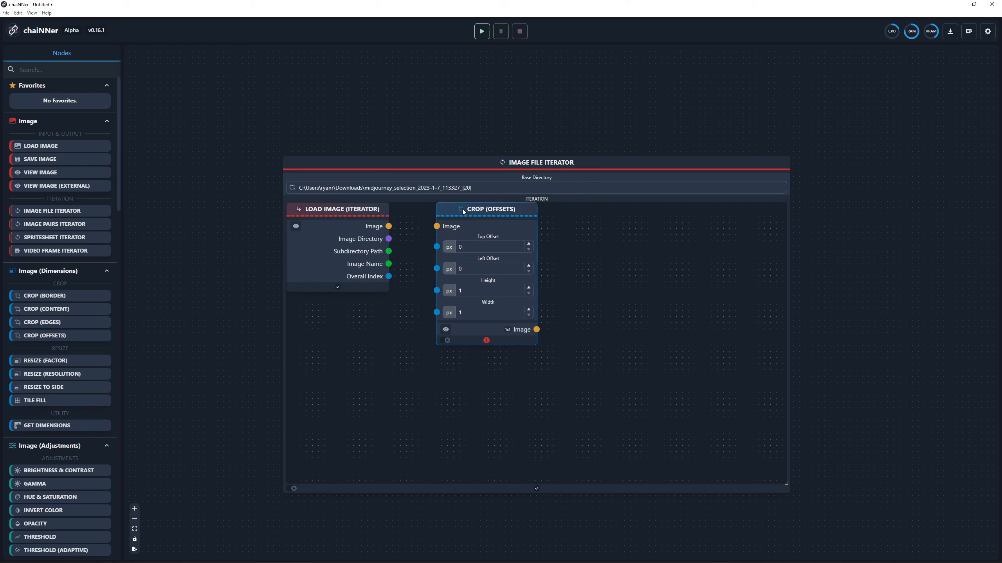
{"action": "left_click_drag", "start_coordinate": [63, 336], "coordinate": [623, 212]}
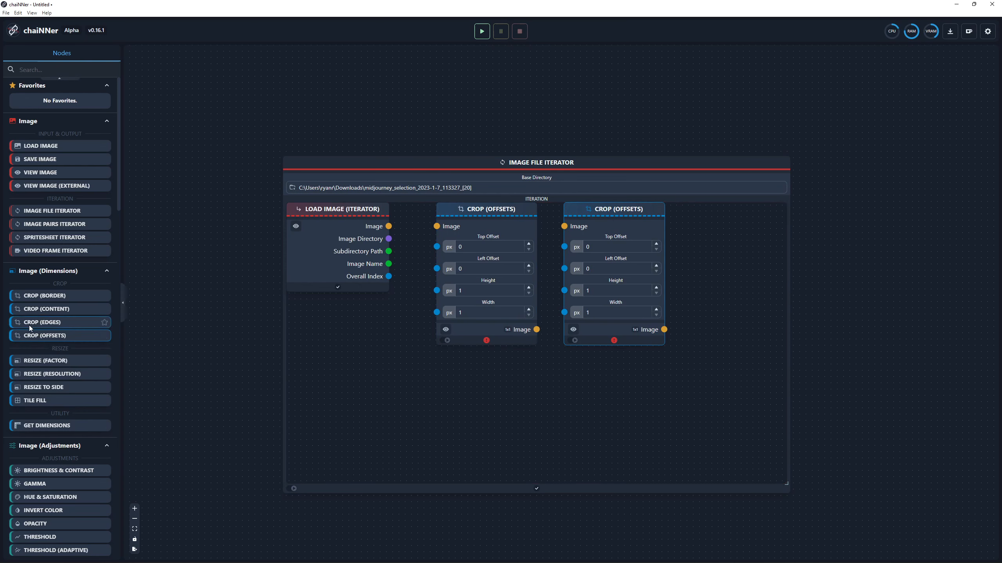
{"action": "left_click_drag", "start_coordinate": [32, 336], "coordinate": [459, 375]}
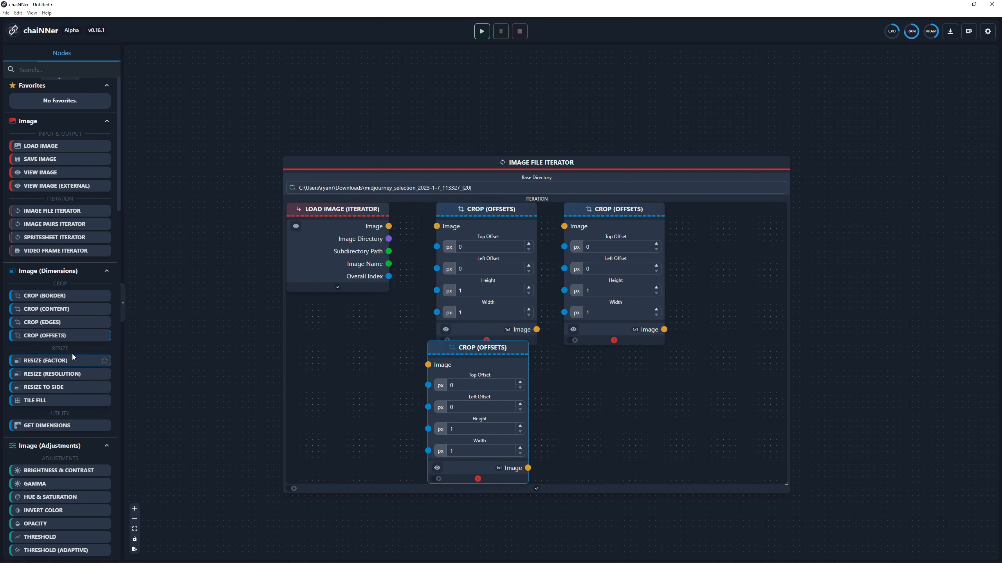
{"action": "left_click_drag", "start_coordinate": [62, 338], "coordinate": [615, 374]}
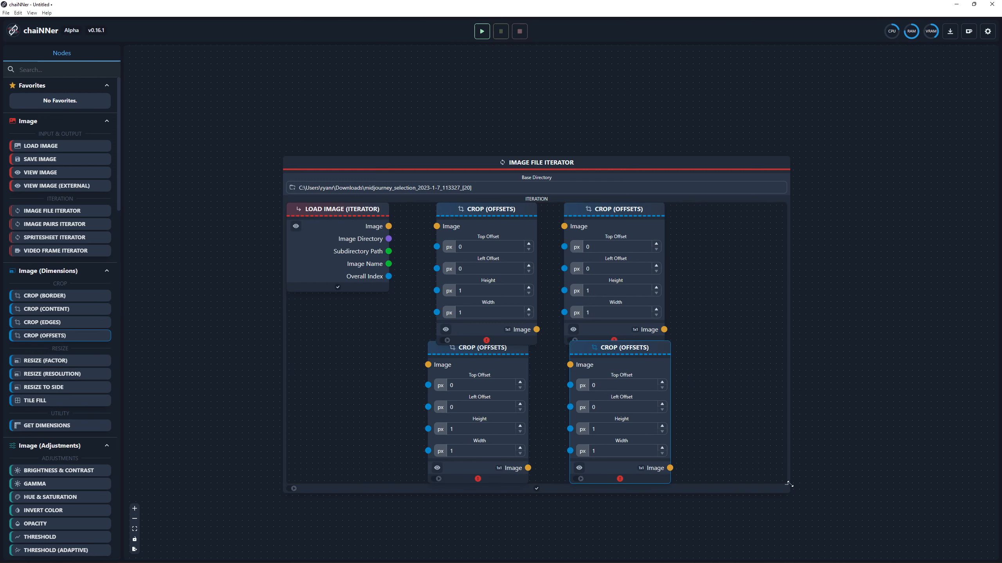
Step: Enlarge the Image File Iterator frame and move the two lower crop nodes clear of the upper row
{"action": "left_click_drag", "start_coordinate": [786, 483], "coordinate": [849, 540]}
{"action": "mouse_move", "coordinate": [610, 349]}
{"action": "left_mouse_down"}
{"action": "mouse_move", "coordinate": [611, 374]}
{"action": "mouse_move", "coordinate": [613, 364]}
{"action": "left_mouse_up"}
{"action": "left_click_drag", "start_coordinate": [488, 352], "coordinate": [503, 366]}
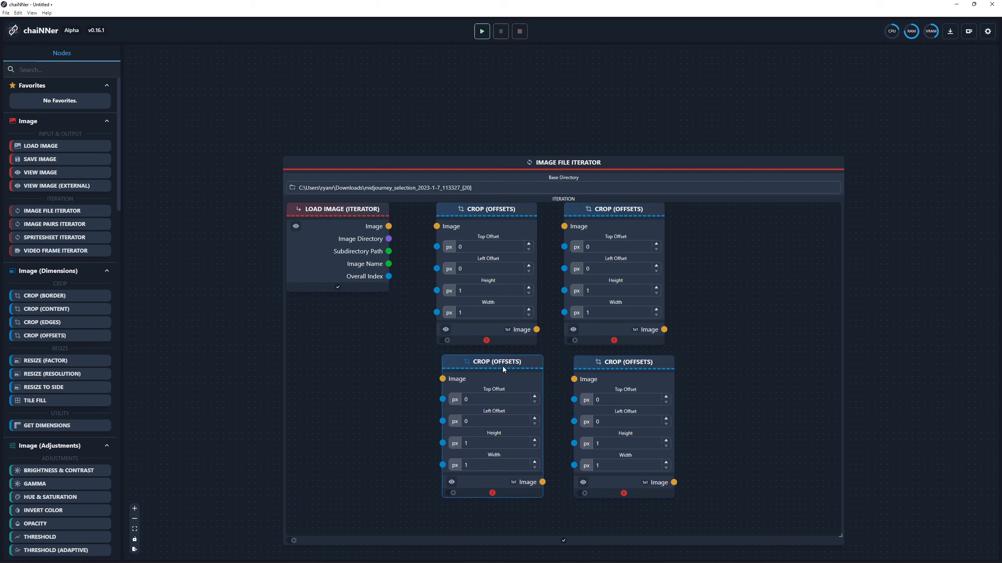
Step: Connect the Load Image (Iterator) node's Image output to the Image inputs of the crop nodes
{"action": "left_click_drag", "start_coordinate": [388, 226], "coordinate": [564, 226]}
{"action": "left_click", "coordinate": [386, 226]}
{"action": "left_click_drag", "start_coordinate": [388, 226], "coordinate": [444, 380]}
{"action": "left_click_drag", "start_coordinate": [388, 226], "coordinate": [573, 379]}
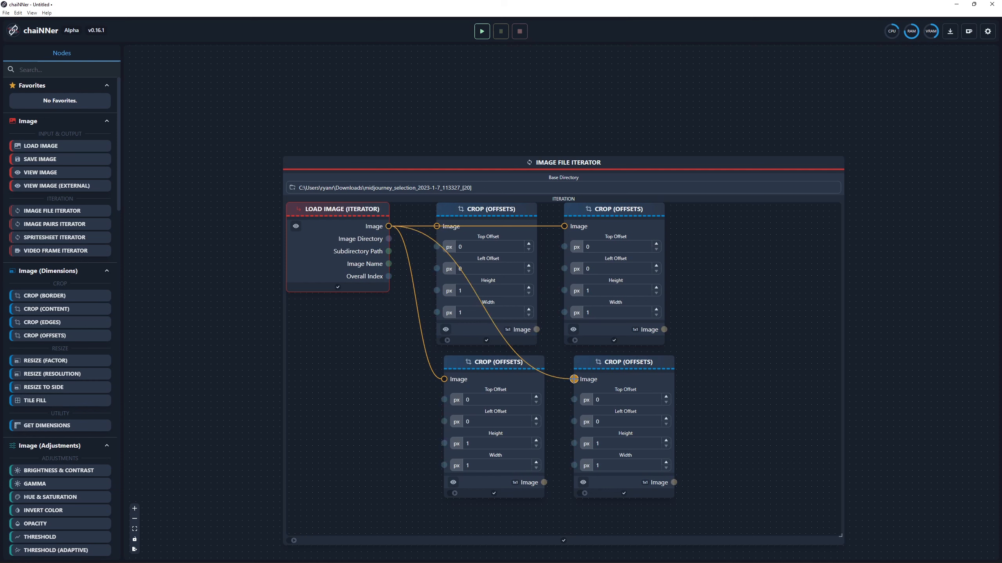
Step: Set the upper-left crop node's height and width to 512 px each
{"action": "left_click", "coordinate": [487, 247]}
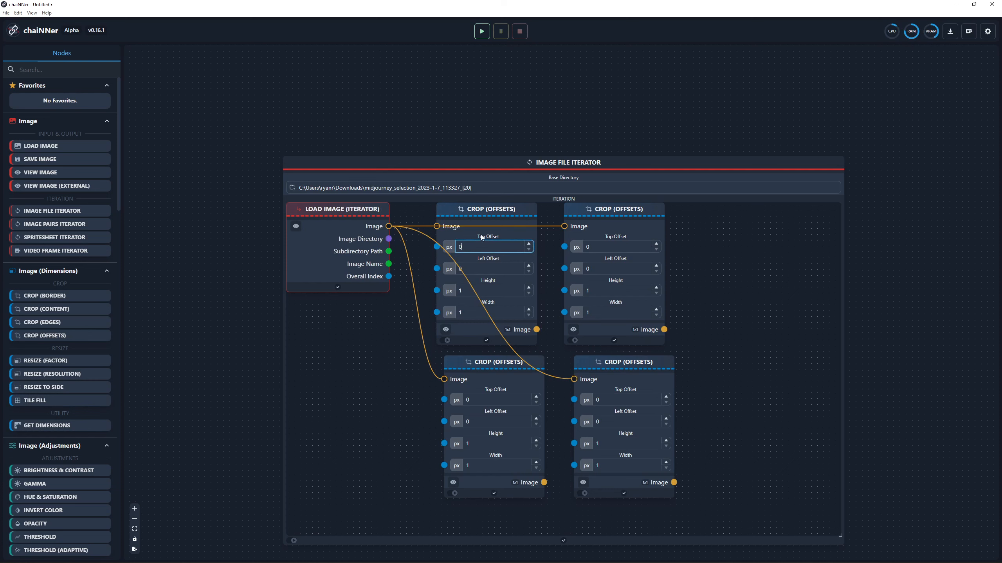
{"action": "left_click", "coordinate": [490, 263]}
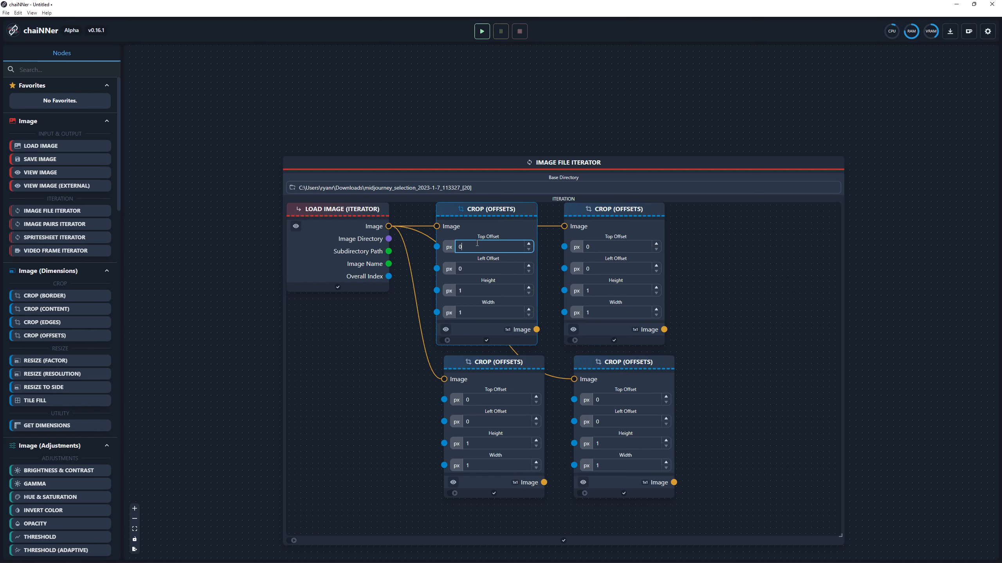
{"action": "left_click", "coordinate": [497, 290]}
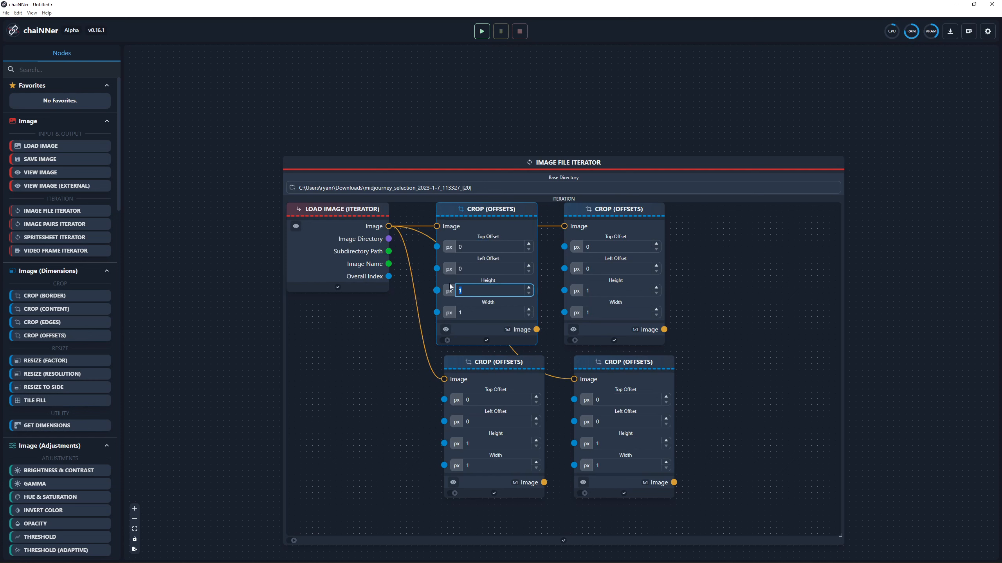
{"action": "type", "text": "512"}
{"action": "key", "text": "Tab"}
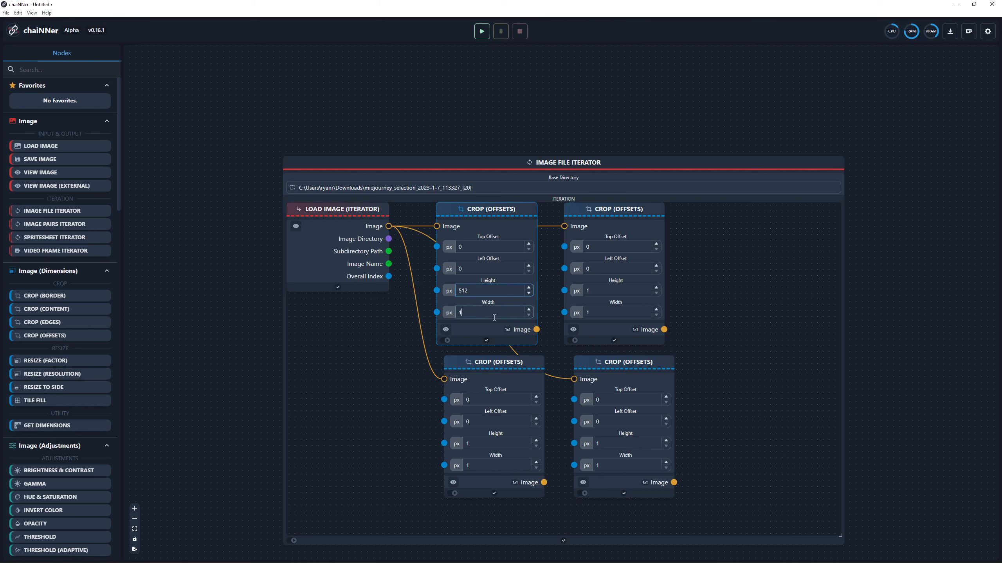
{"action": "type", "text": "151"}
{"action": "key", "text": "BackSpace"}
{"action": "key", "text": "BackSpace"}
{"action": "key", "text": "BackSpace"}
{"action": "type", "text": "512"}
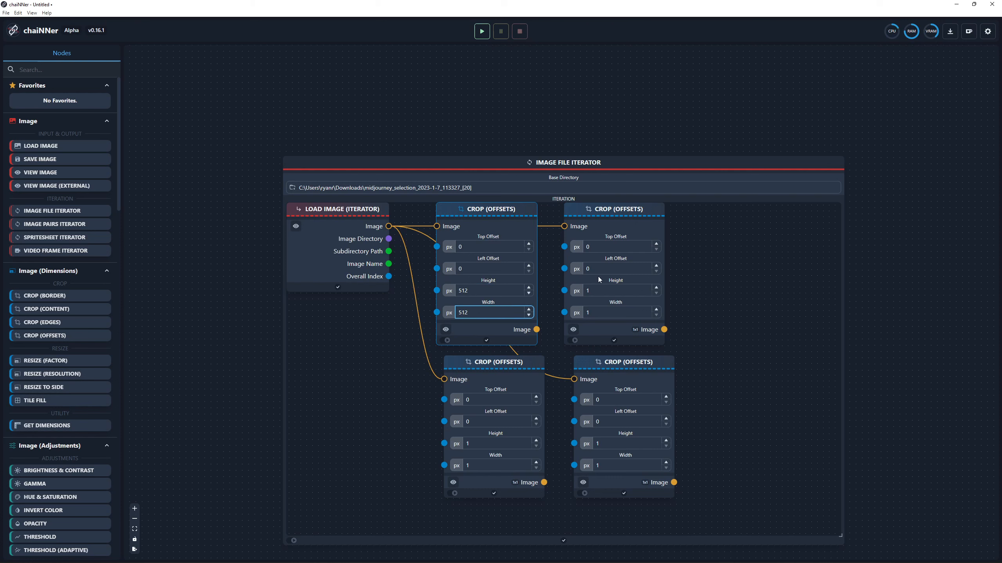
Step: Set the upper-right crop node's height and width to 512 px each
{"action": "left_click", "coordinate": [614, 291]}
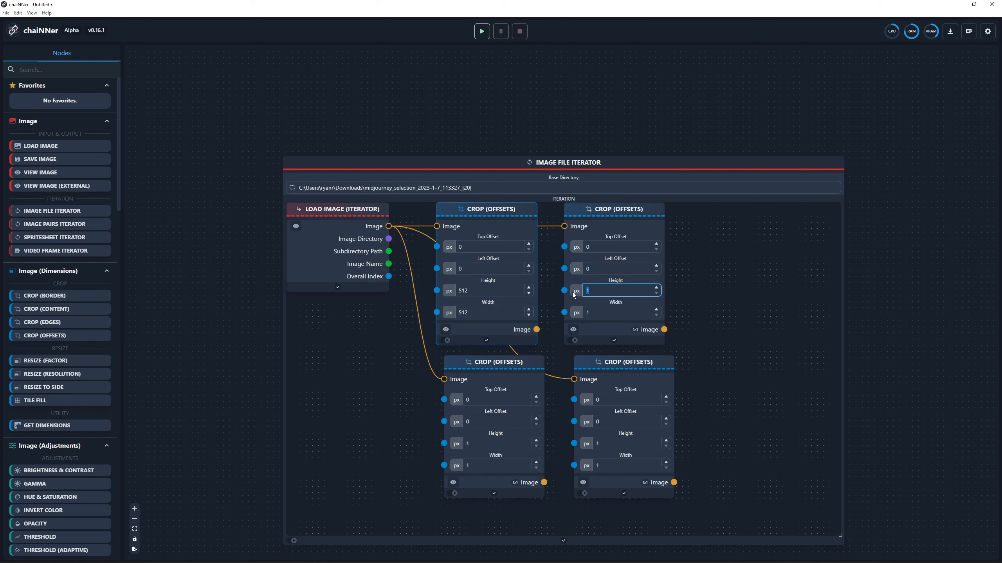
{"action": "type", "text": "512"}
{"action": "key", "text": "Tab"}
{"action": "type", "text": "512"}
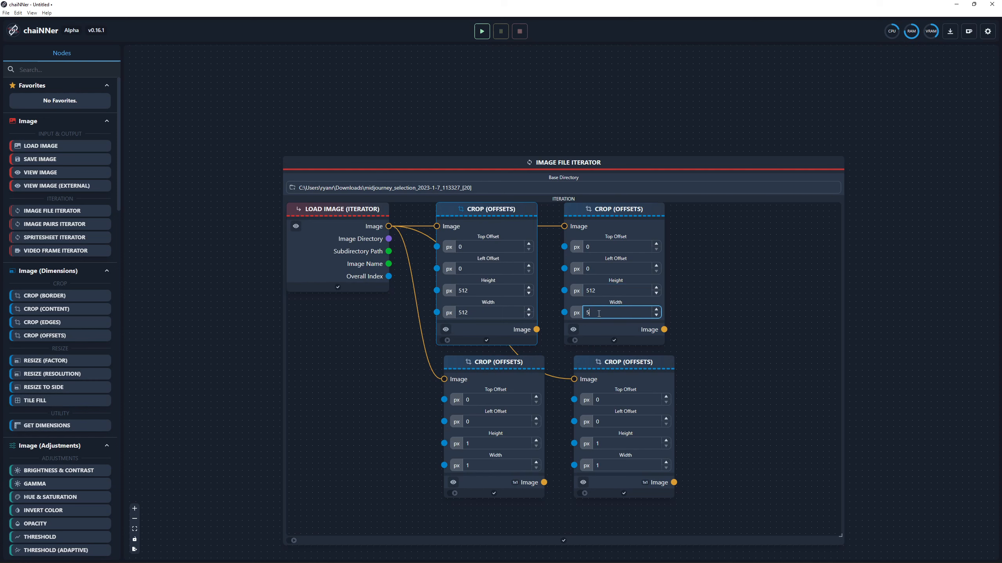
Step: Set the lower-left crop node's height and width to 512 px each
{"action": "left_click", "coordinate": [513, 444]}
{"action": "type", "text": "512"}
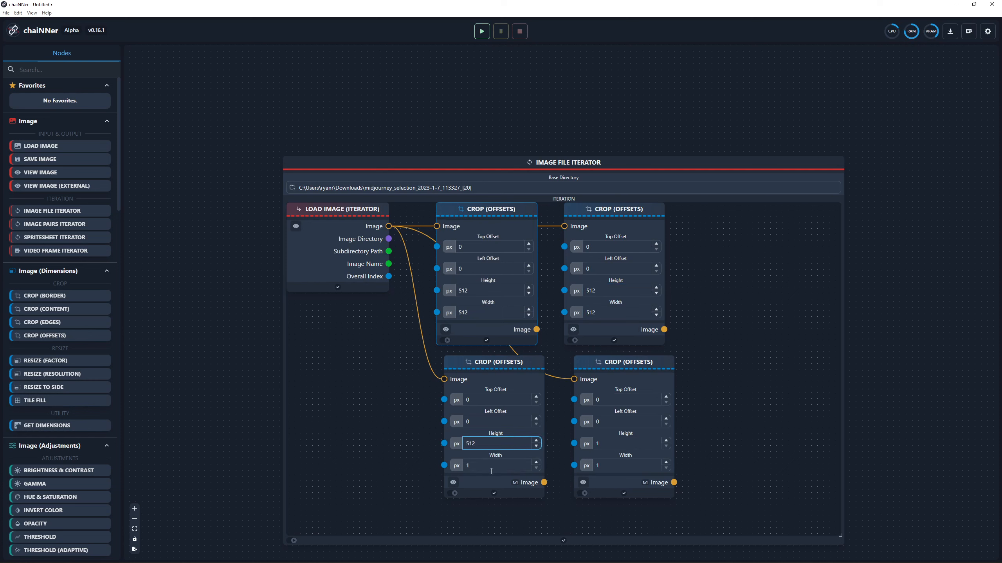
{"action": "key", "text": "Tab"}
{"action": "type", "text": "512"}
Step: Set the lower-right crop node's width and height to 512 px each
{"action": "left_click", "coordinate": [612, 466]}
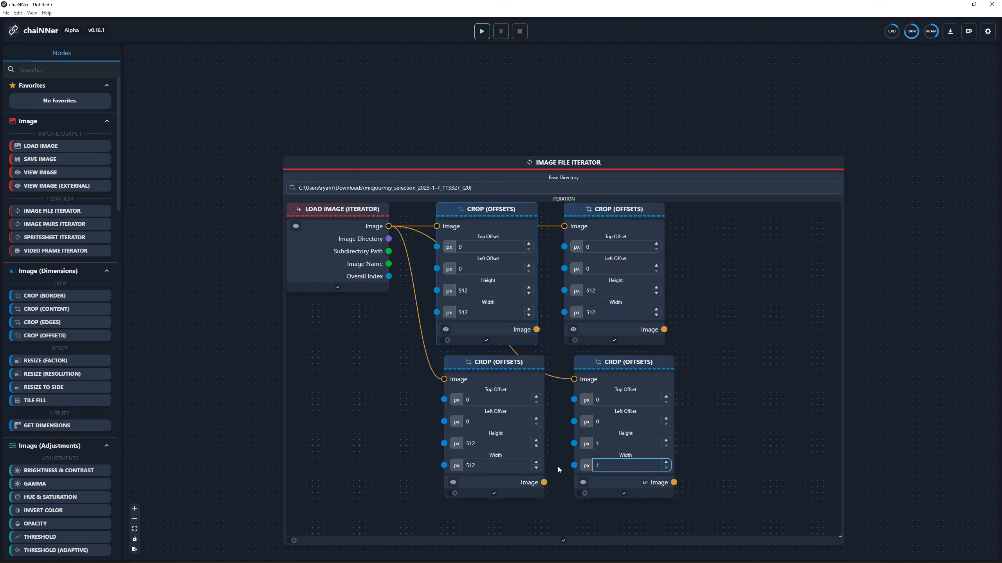
{"action": "type", "text": "512"}
{"action": "key", "text": "shift+Tab"}
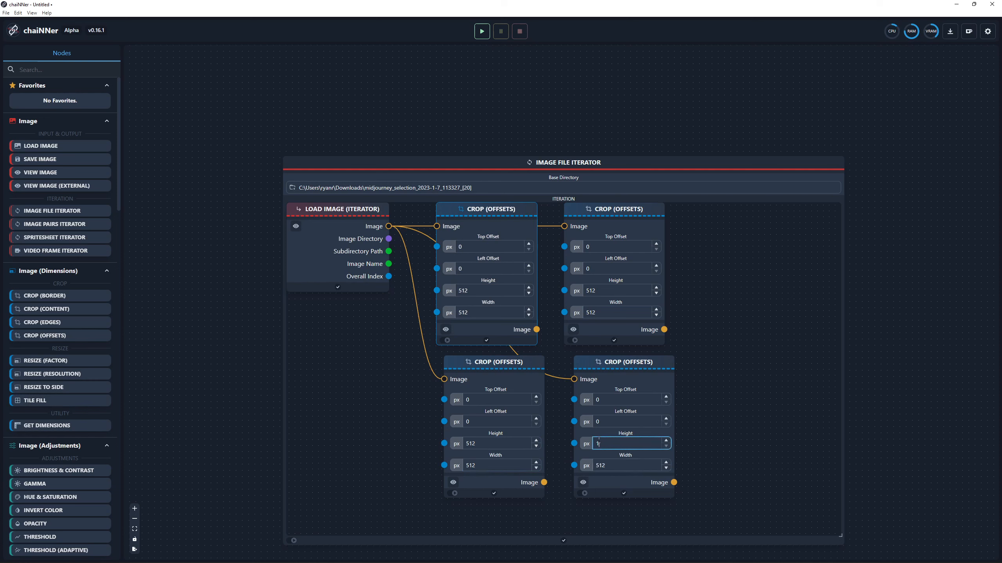
{"action": "type", "text": "512"}
Step: Set the upper-right crop node's left offset and the lower-left crop node's top offset to 512 px
{"action": "left_click", "coordinate": [609, 245]}
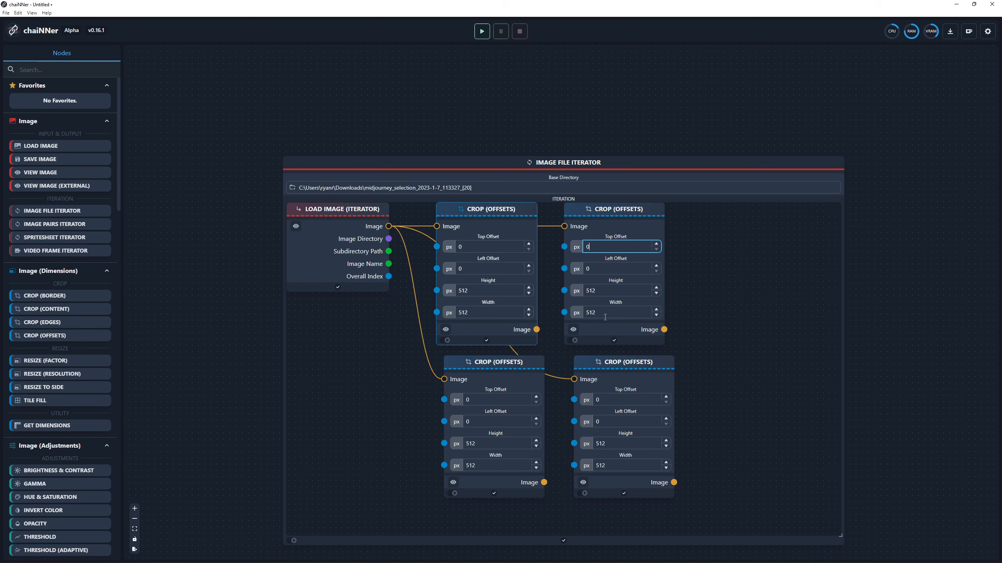
{"action": "key", "text": "Tab"}
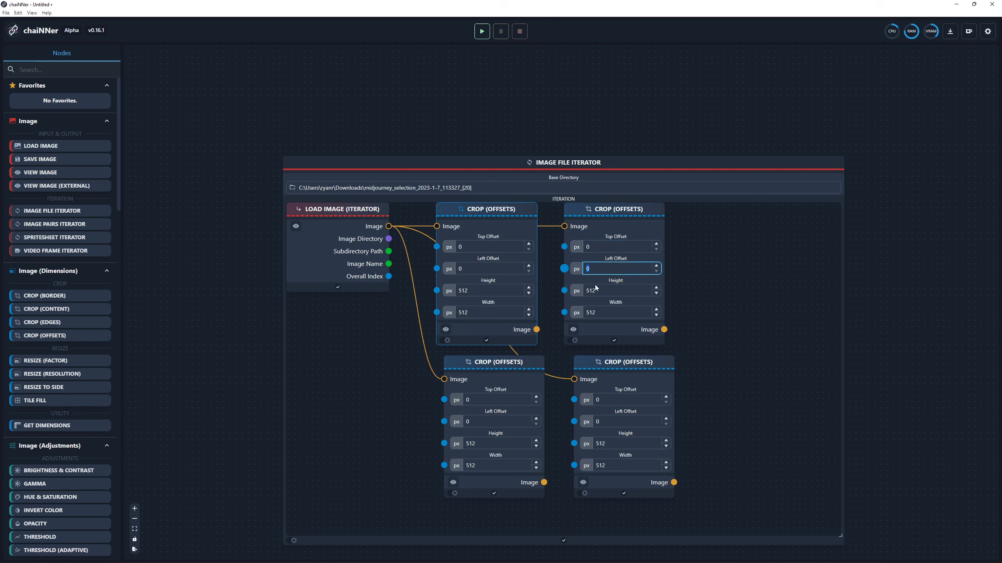
{"action": "type", "text": "512"}
{"action": "left_click", "coordinate": [463, 395]}
{"action": "type", "text": "512"}
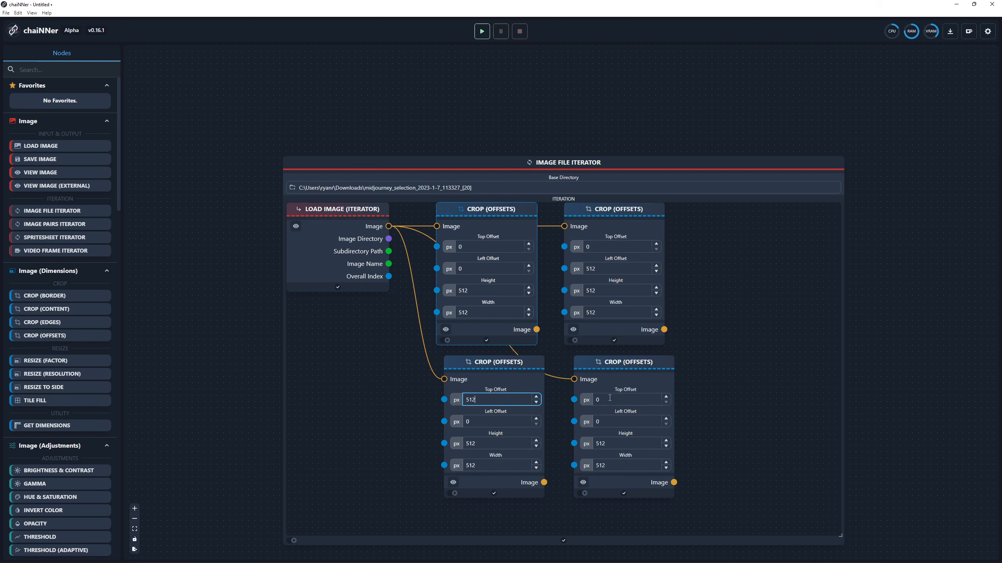
Step: Set the lower-right crop node's top offset and left offset to 512 px each
{"action": "left_click", "coordinate": [622, 398]}
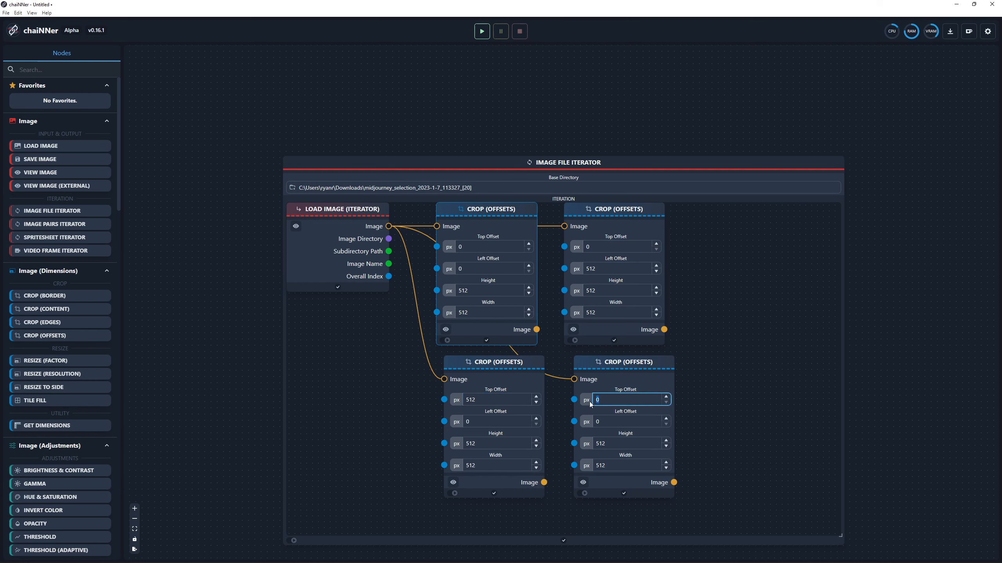
{"action": "type", "text": "512"}
{"action": "left_click", "coordinate": [600, 422]}
{"action": "type", "text": "512"}
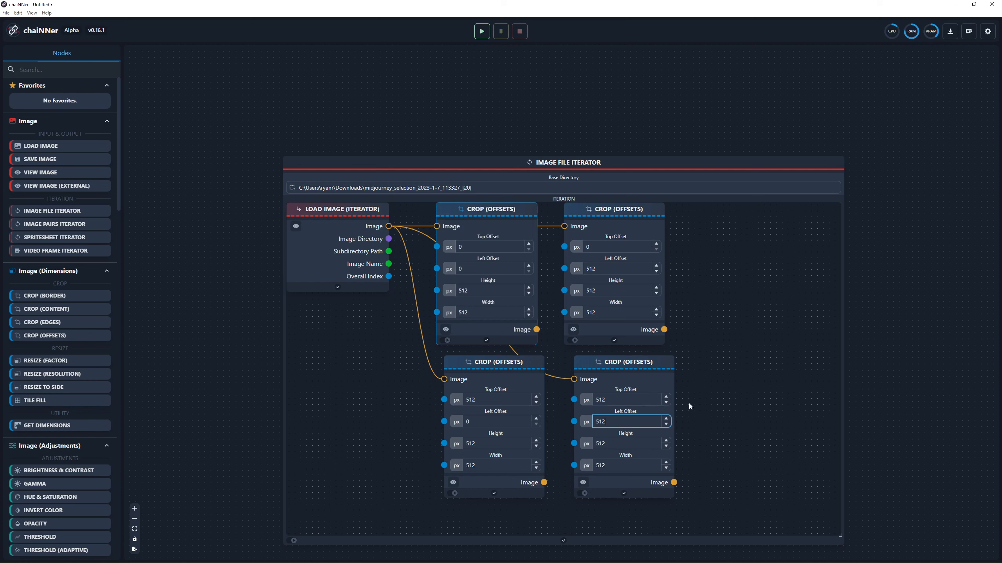
{"action": "left_click", "coordinate": [689, 407]}
Step: Widen the Image File Iterator frame and add a Save Image node in the empty space beside the crop nodes
{"action": "left_click_drag", "start_coordinate": [907, 447], "coordinate": [648, 372]}
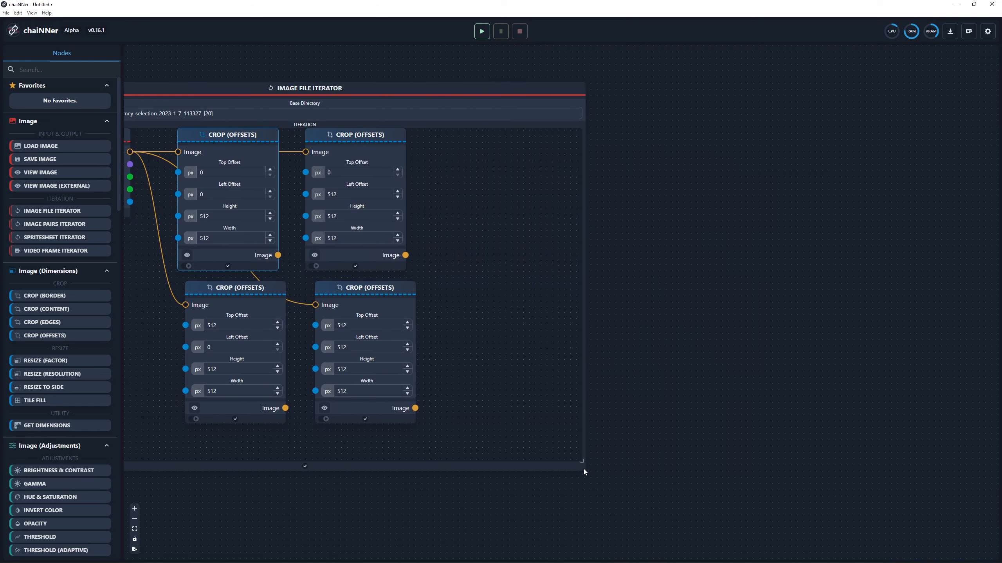
{"action": "left_click_drag", "start_coordinate": [582, 461], "coordinate": [982, 462]}
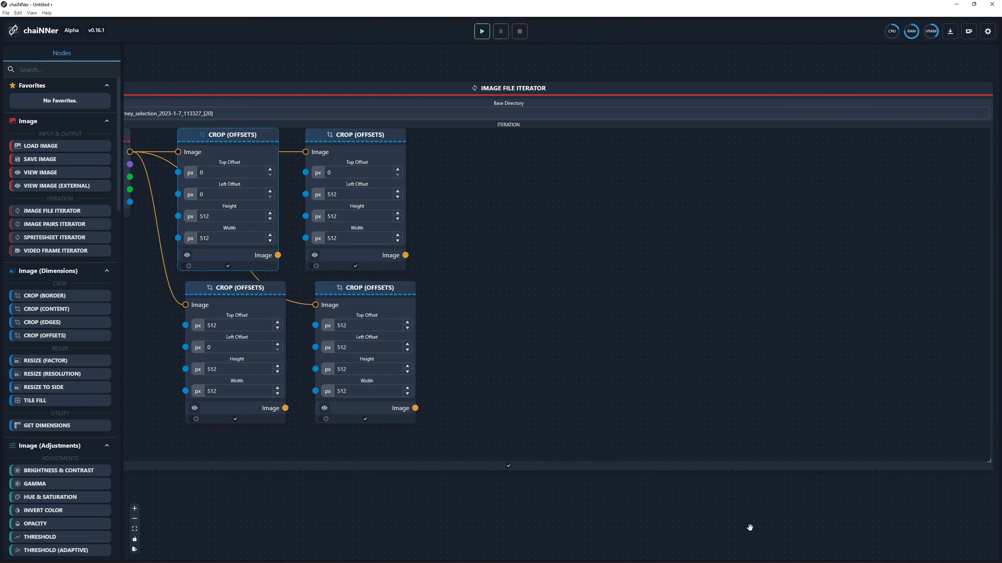
{"action": "left_click_drag", "start_coordinate": [705, 488], "coordinate": [621, 499]}
{"action": "scroll", "coordinate": [524, 398], "scroll_direction": "down", "scroll_amount": 2}
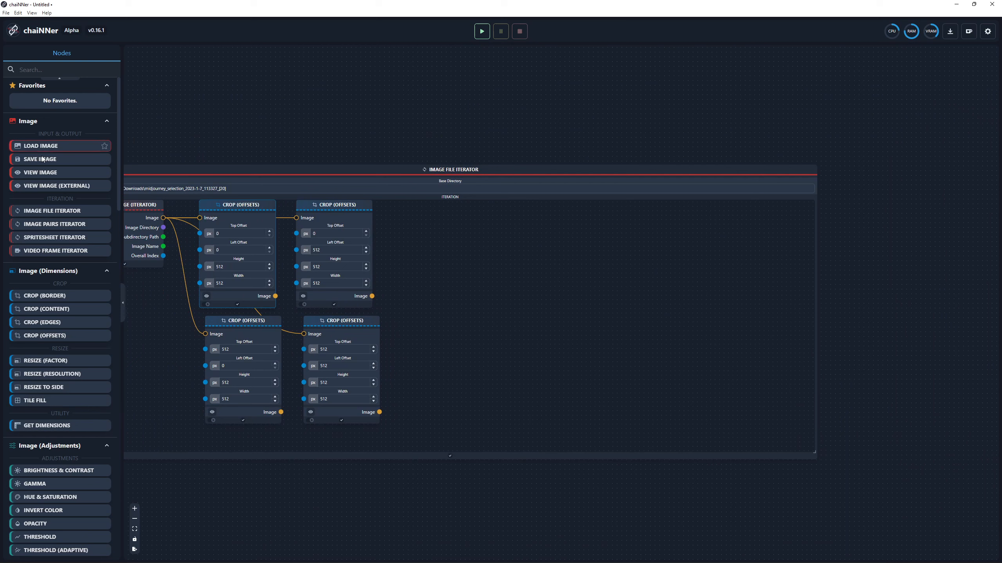
{"action": "left_click_drag", "start_coordinate": [44, 159], "coordinate": [569, 219]}
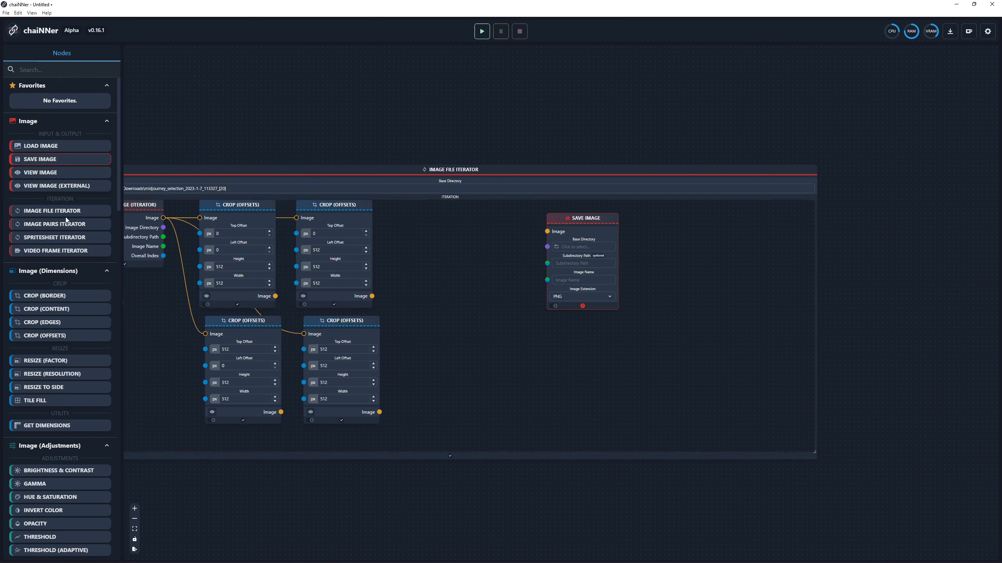
Step: Add three more Save Image nodes to the iterator, arranging all four in a two-by-two layout
{"action": "left_click_drag", "start_coordinate": [45, 161], "coordinate": [689, 224]}
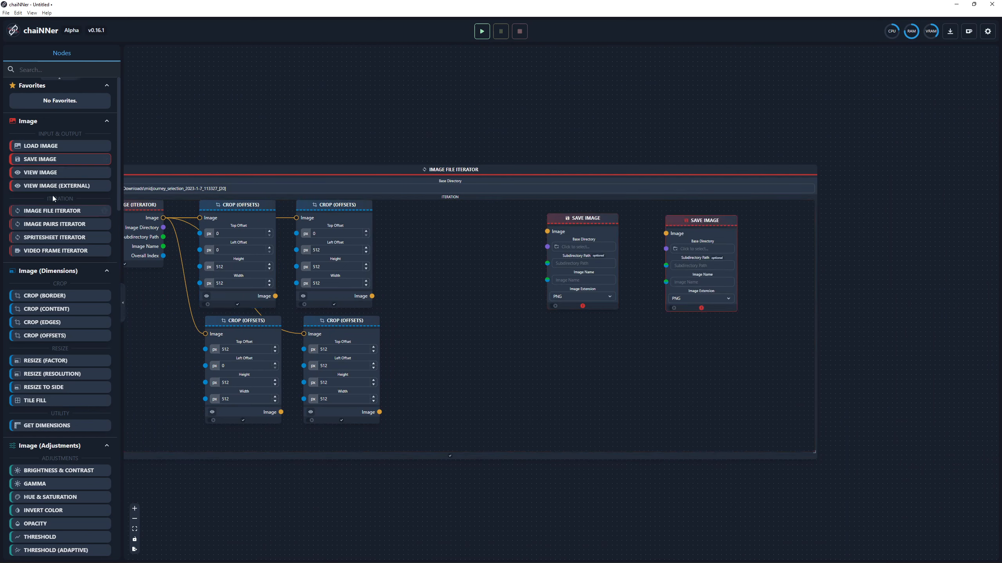
{"action": "left_click_drag", "start_coordinate": [41, 163], "coordinate": [562, 338]}
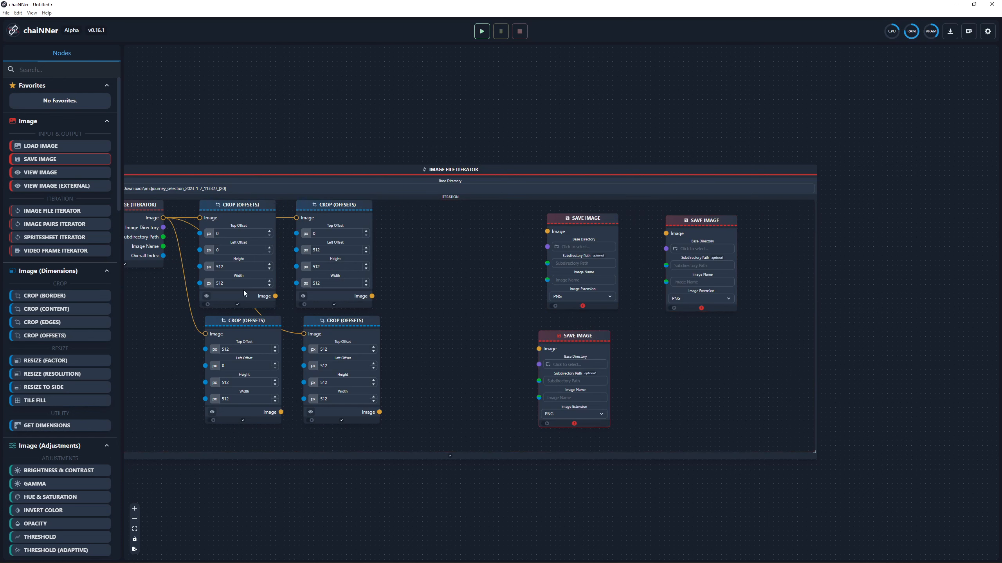
{"action": "left_click_drag", "start_coordinate": [29, 157], "coordinate": [696, 350]}
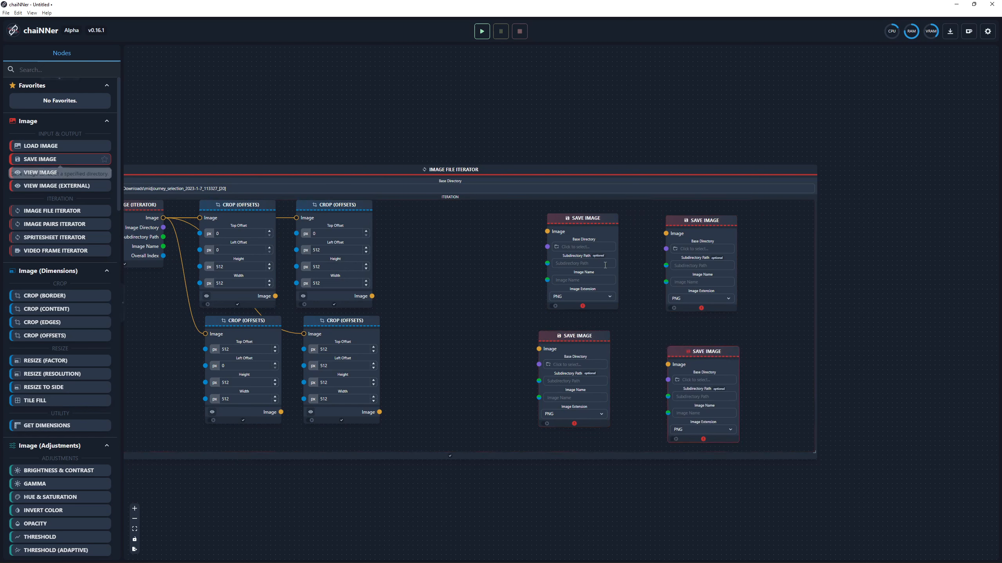
Step: Set the base directory of the upper-left Save Image node to the Commoner Male folder in Downloads
{"action": "left_click", "coordinate": [583, 248]}
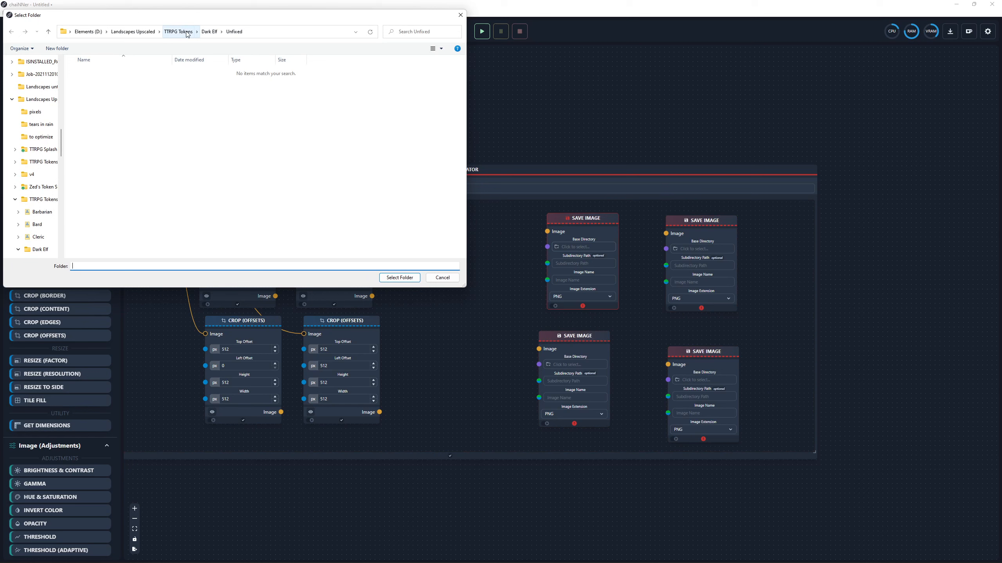
{"action": "scroll", "coordinate": [46, 114], "scroll_direction": "up", "scroll_amount": 10}
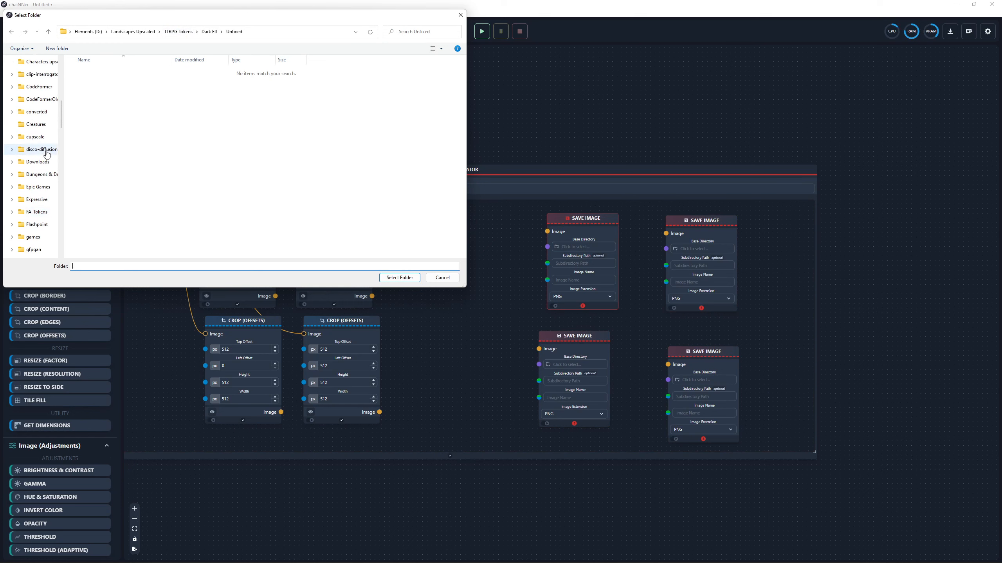
{"action": "scroll", "coordinate": [46, 176], "scroll_direction": "up", "scroll_amount": 5}
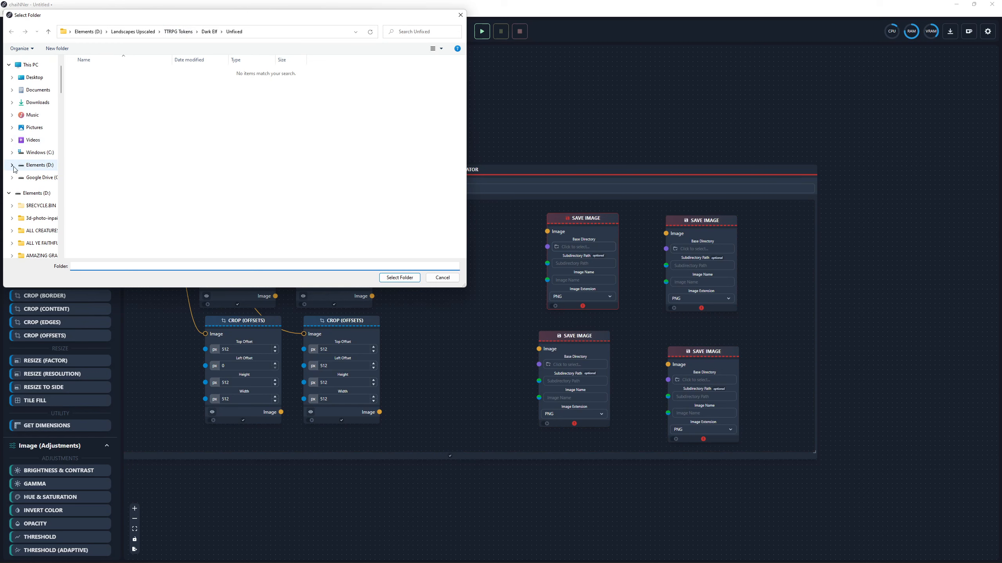
{"action": "left_click", "coordinate": [38, 103]}
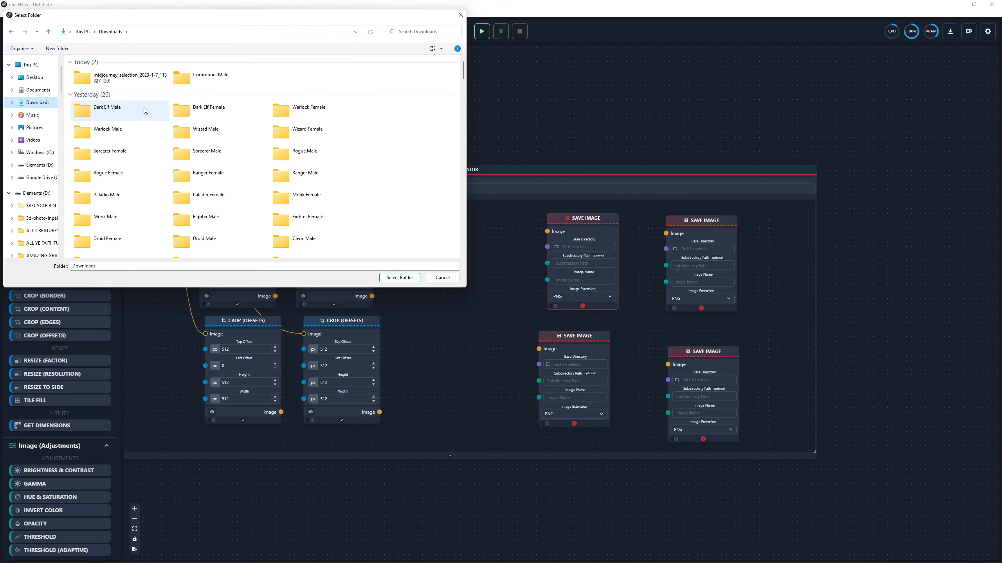
{"action": "left_click", "coordinate": [220, 85]}
{"action": "left_click", "coordinate": [399, 277]}
Step: Set the base directory of the other three Save Image nodes to the same Commoner Male folder
{"action": "scroll", "coordinate": [634, 341], "scroll_direction": "up", "scroll_amount": 2}
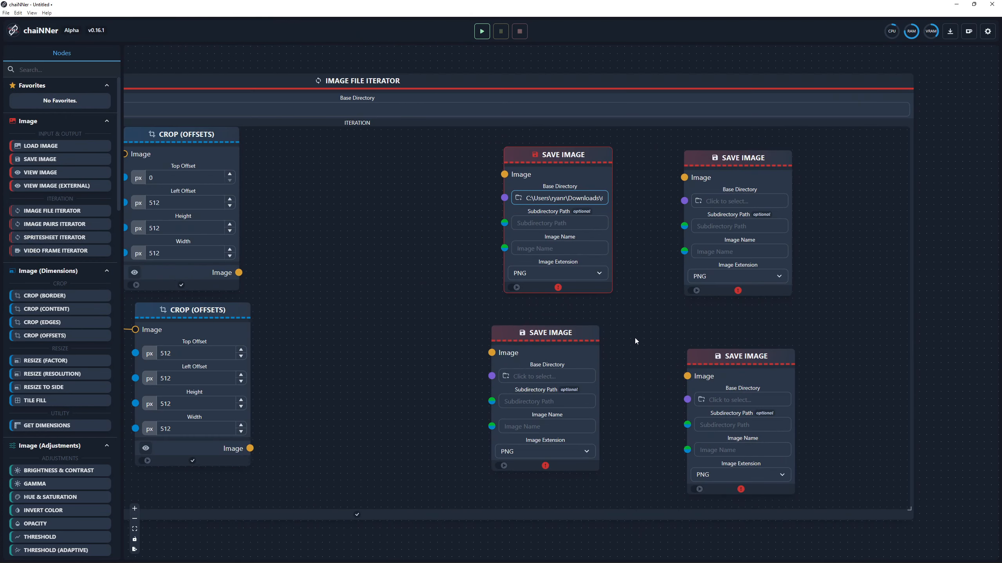
{"action": "left_click", "coordinate": [563, 375]}
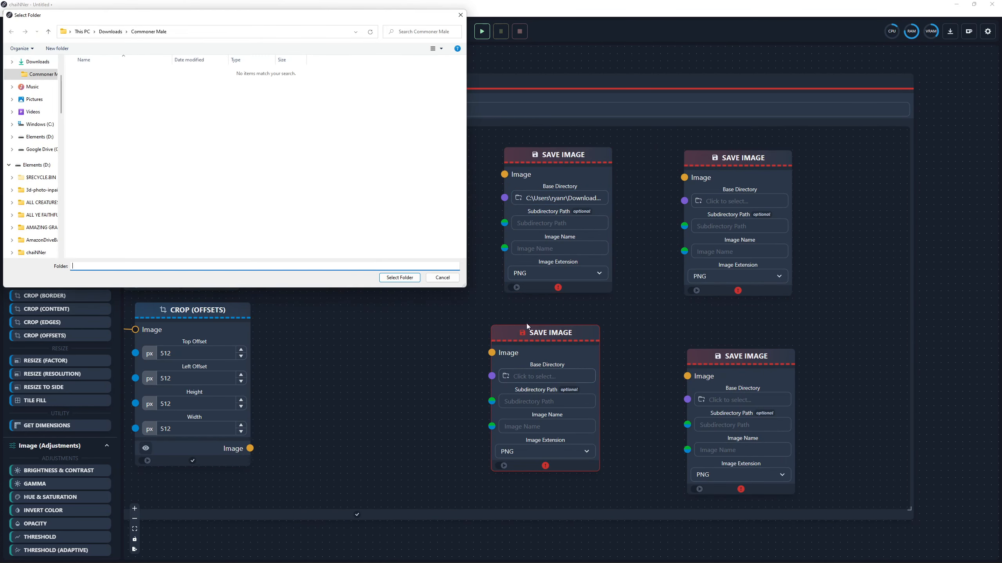
{"action": "left_click", "coordinate": [399, 277]}
{"action": "left_click", "coordinate": [753, 398]}
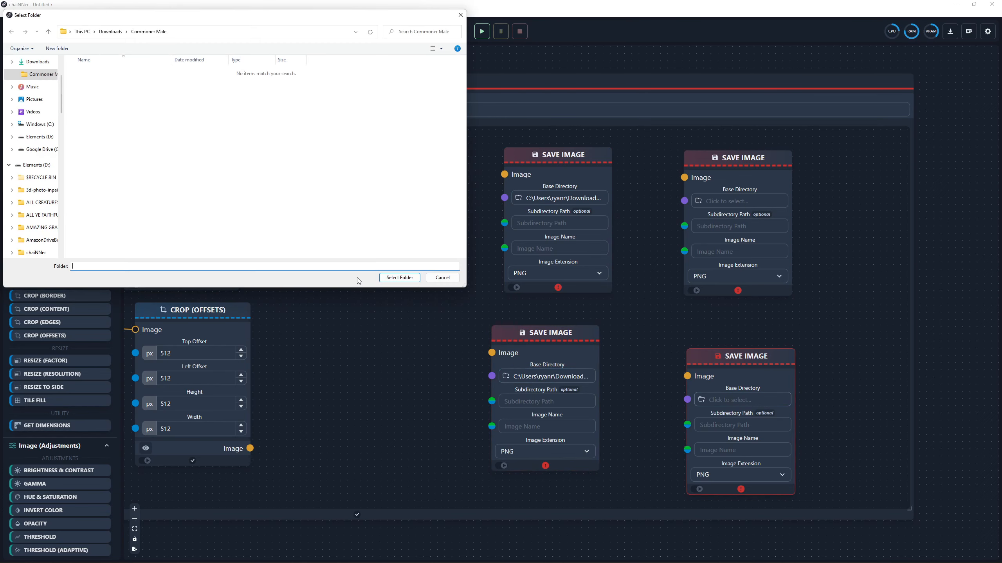
{"action": "left_click", "coordinate": [399, 277]}
{"action": "left_click", "coordinate": [747, 202]}
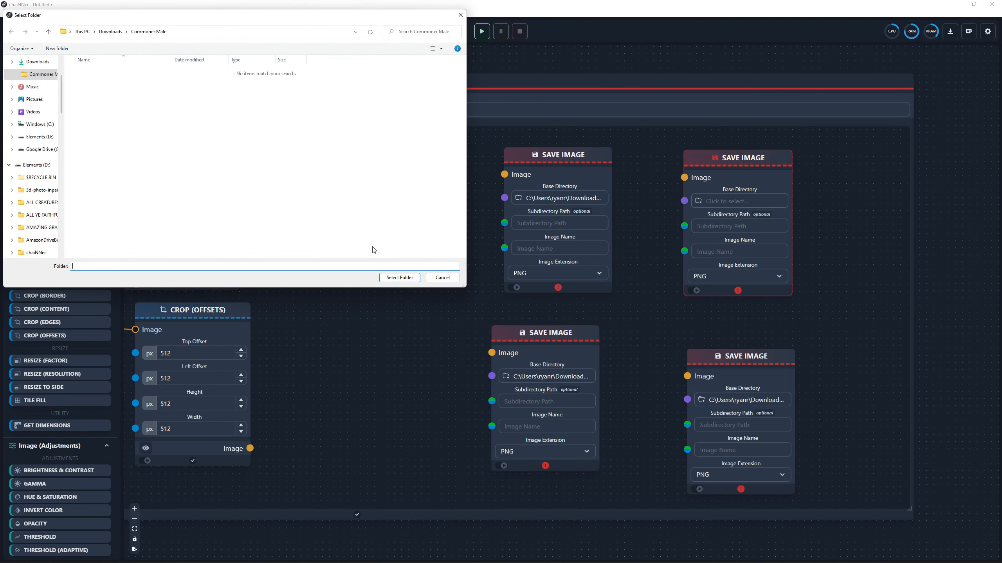
{"action": "left_click", "coordinate": [400, 277]}
Step: Connect each crop node's image output to the image input of the Save Image node in the matching grid position
{"action": "scroll", "coordinate": [438, 385], "scroll_direction": "down", "scroll_amount": 2}
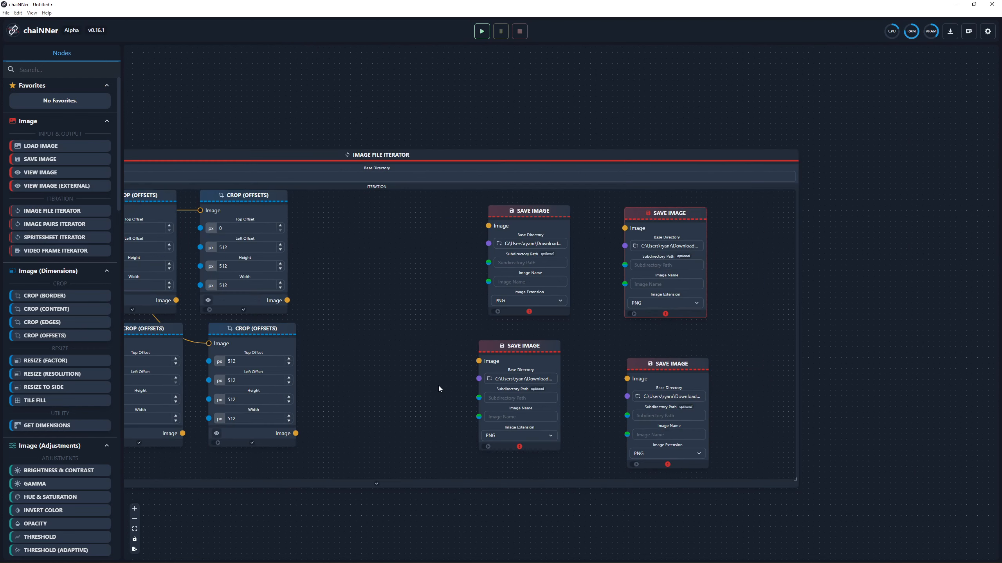
{"action": "left_click_drag", "start_coordinate": [403, 534], "coordinate": [544, 518]}
{"action": "scroll", "coordinate": [94, 294], "scroll_direction": "down", "scroll_amount": 5}
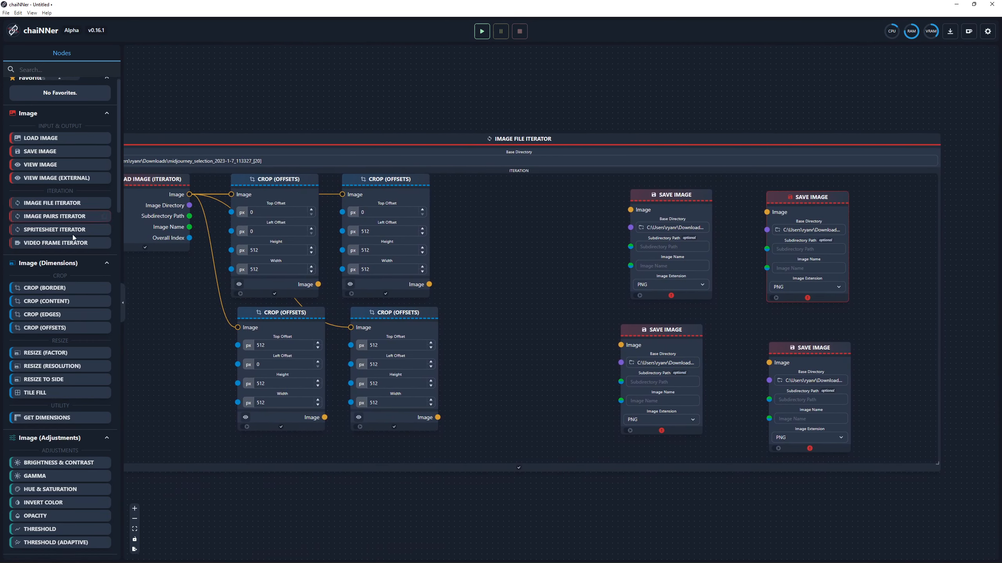
{"action": "scroll", "coordinate": [94, 293], "scroll_direction": "down", "scroll_amount": 8}
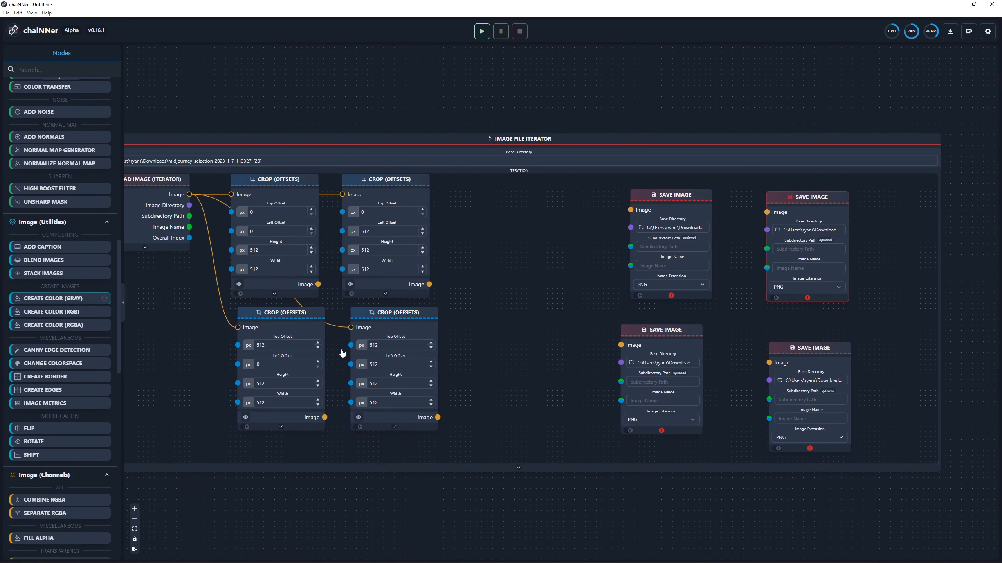
{"action": "left_click_drag", "start_coordinate": [318, 284], "coordinate": [631, 209]}
{"action": "left_click_drag", "start_coordinate": [429, 284], "coordinate": [766, 212]}
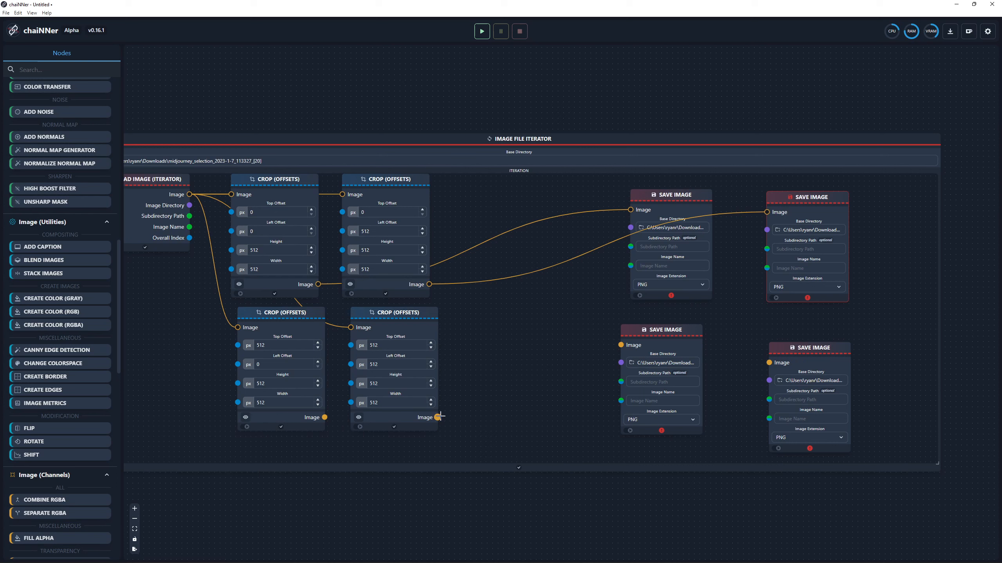
{"action": "left_click_drag", "start_coordinate": [438, 417], "coordinate": [770, 365]}
{"action": "left_click_drag", "start_coordinate": [324, 418], "coordinate": [611, 349]}
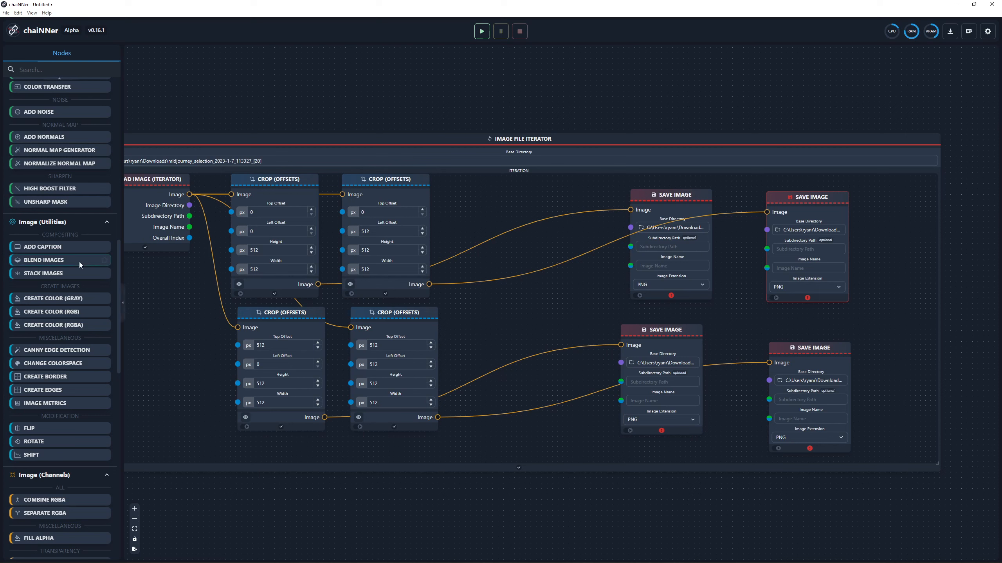
Step: Add a Text Append node inside the iterator, between the upper crop nodes and the Save Image nodes
{"action": "scroll", "coordinate": [64, 279], "scroll_direction": "down", "scroll_amount": 7}
{"action": "scroll", "coordinate": [59, 316], "scroll_direction": "up", "scroll_amount": 3}
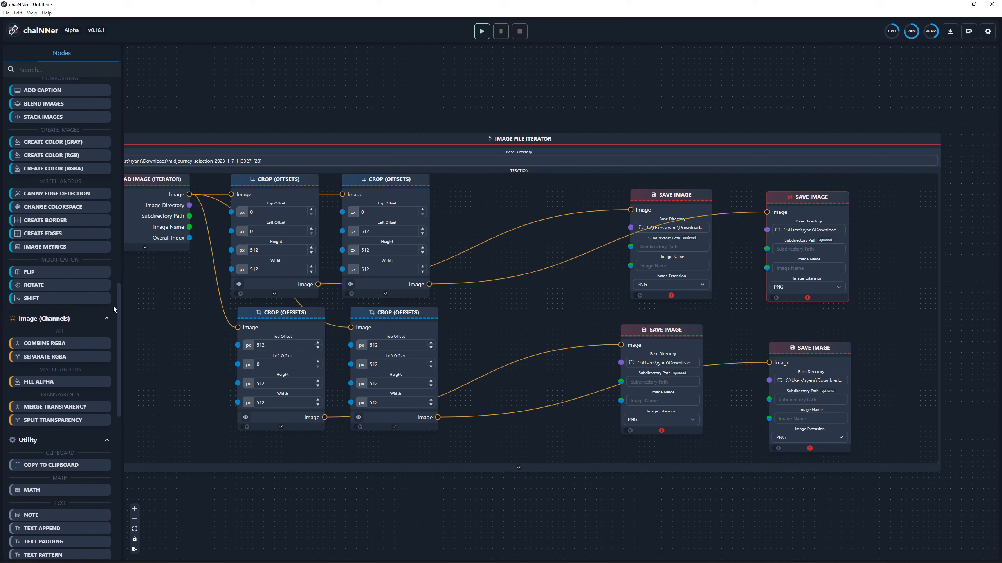
{"action": "scroll", "coordinate": [59, 277], "scroll_direction": "up", "scroll_amount": 12}
{"action": "scroll", "coordinate": [63, 276], "scroll_direction": "down", "scroll_amount": 20}
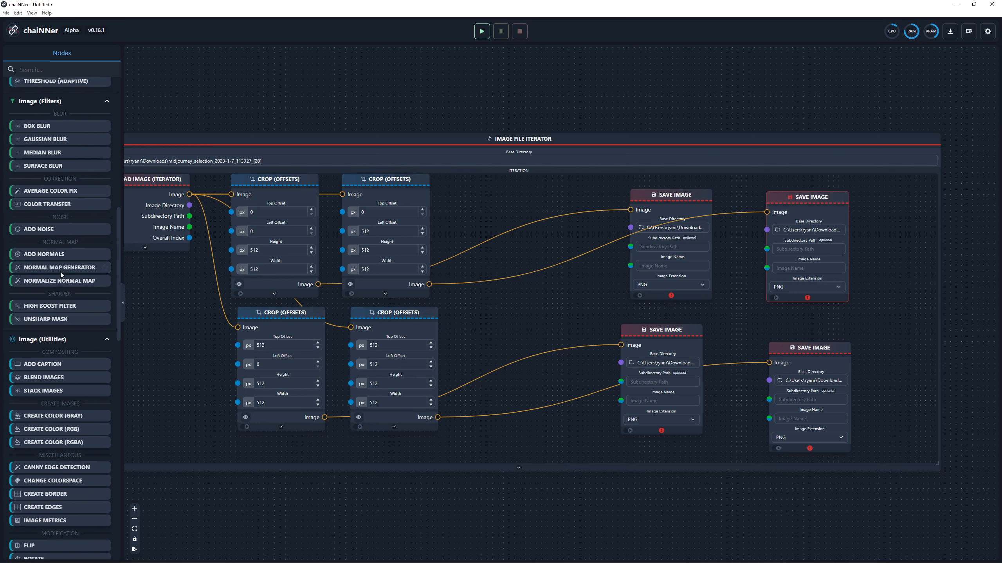
{"action": "scroll", "coordinate": [63, 283], "scroll_direction": "up", "scroll_amount": 7}
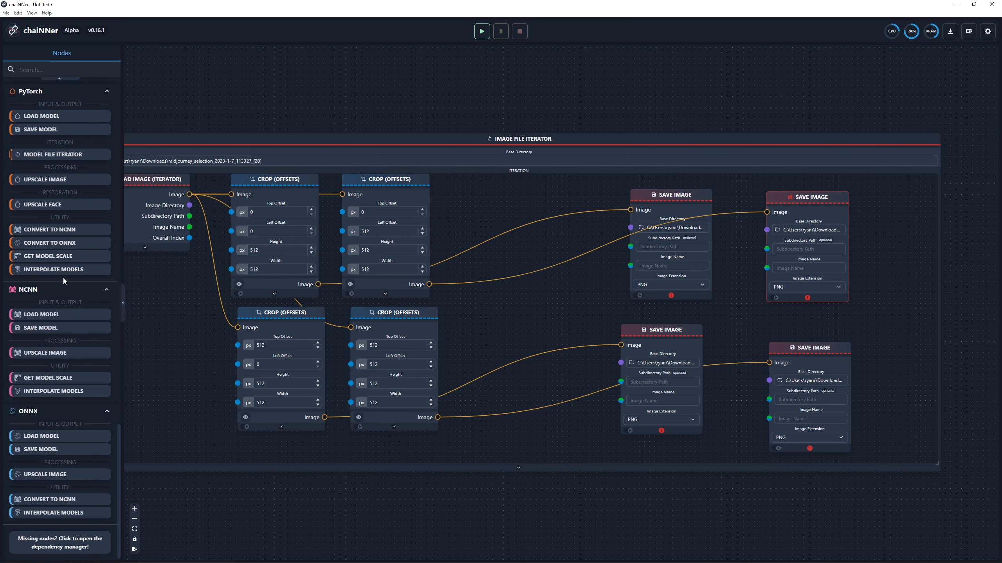
{"action": "left_click_drag", "start_coordinate": [50, 294], "coordinate": [532, 202]}
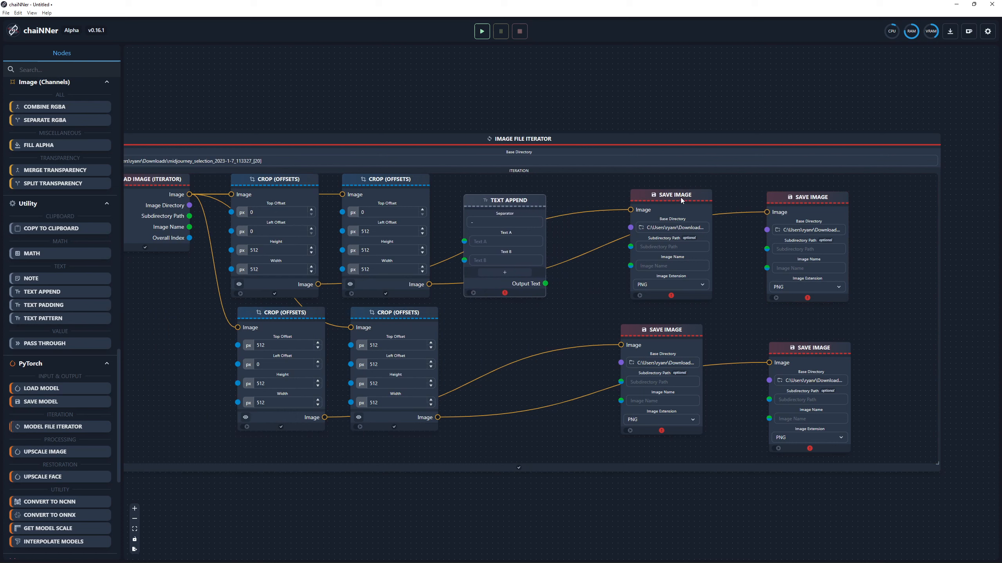
Step: Move the four Save Image nodes toward the iterator's right edge to make room for more text nodes
{"action": "left_click_drag", "start_coordinate": [681, 200], "coordinate": [719, 192]}
{"action": "left_click_drag", "start_coordinate": [796, 201], "coordinate": [871, 185]}
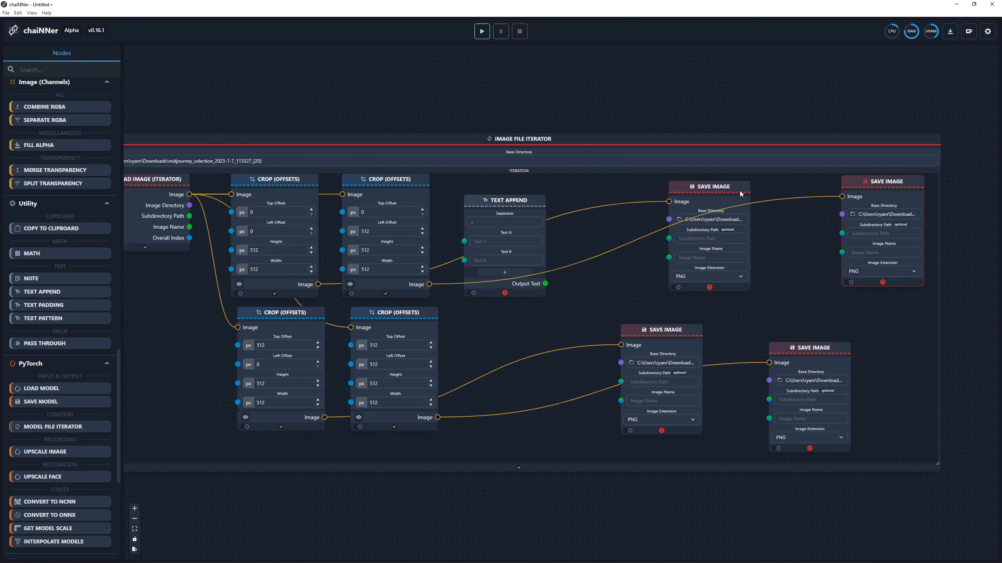
{"action": "left_click_drag", "start_coordinate": [740, 193], "coordinate": [785, 187]}
{"action": "left_click_drag", "start_coordinate": [808, 348], "coordinate": [883, 336]}
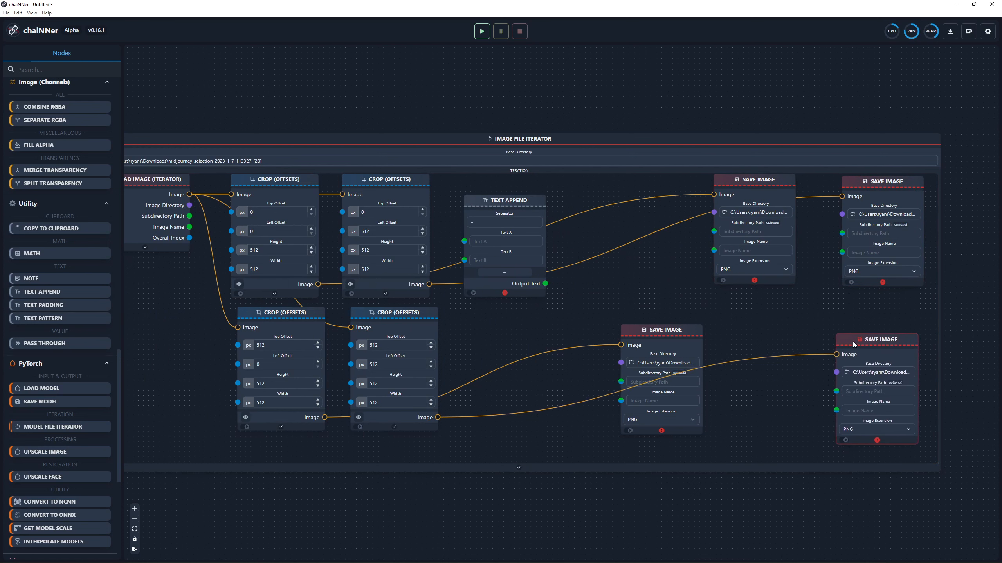
{"action": "left_click_drag", "start_coordinate": [662, 330], "coordinate": [769, 331]}
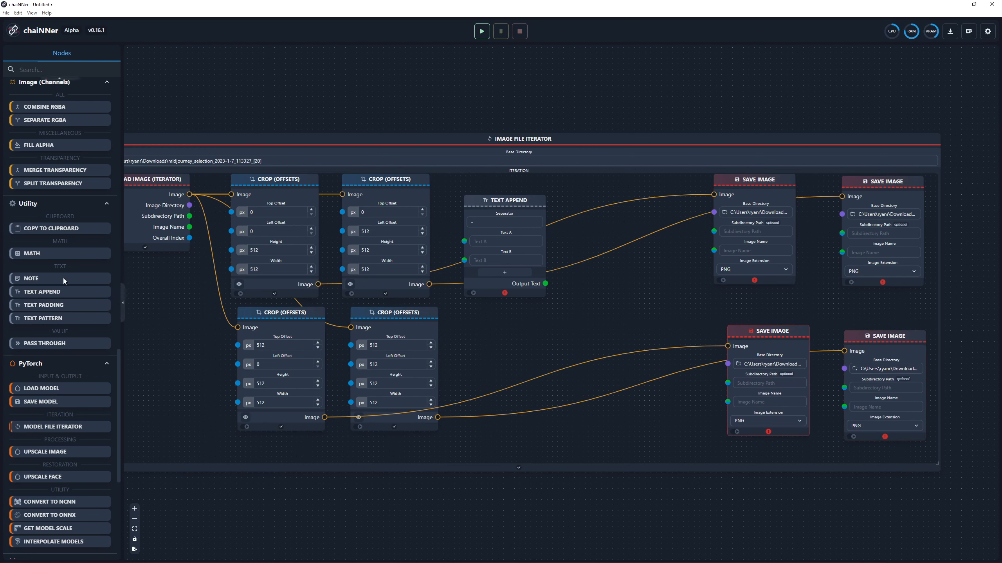
Step: Add three more Text Append nodes, forming a two-by-two group between the crop nodes and Save Image nodes
{"action": "double_click", "coordinate": [63, 292]}
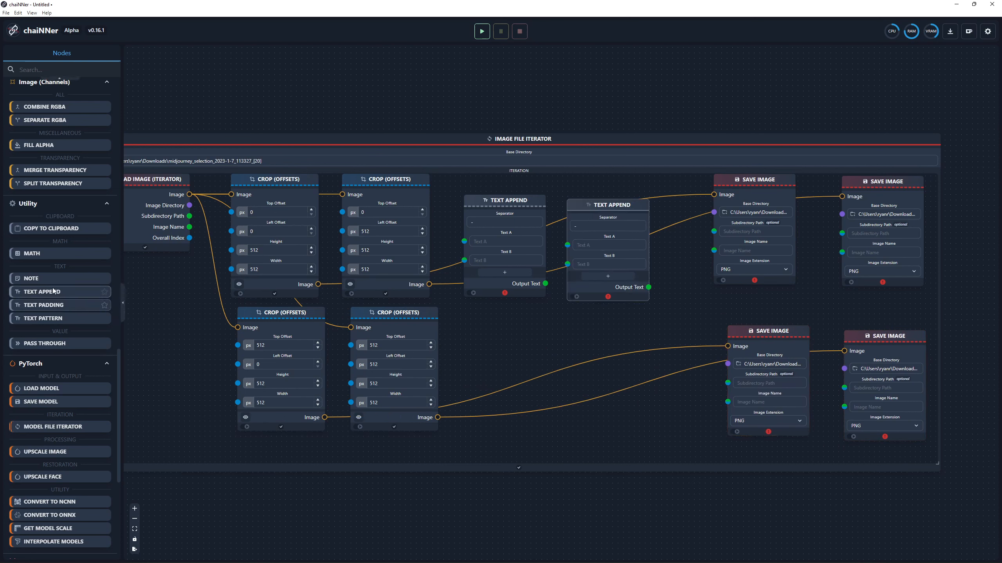
{"action": "left_click_drag", "start_coordinate": [59, 292], "coordinate": [471, 336]}
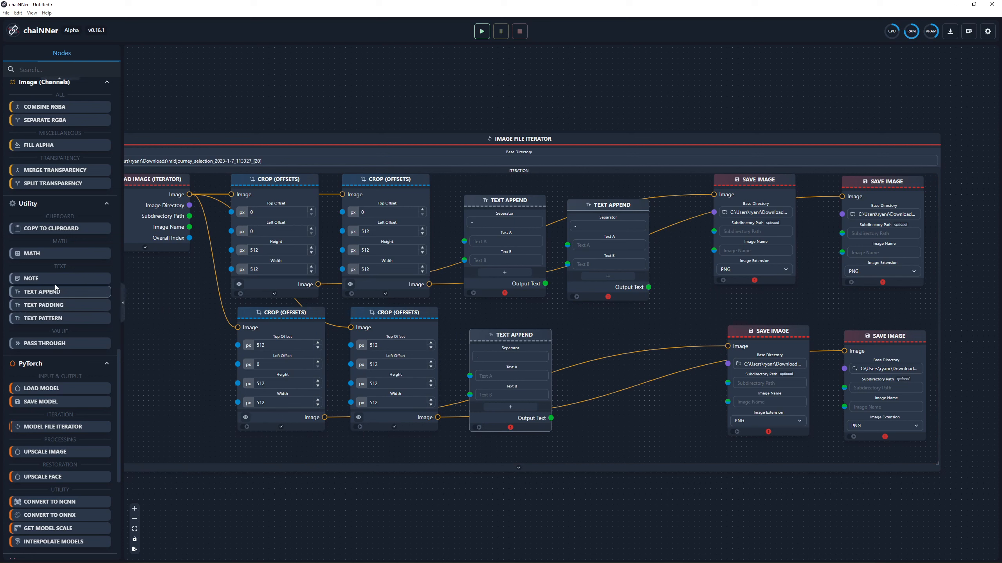
{"action": "left_click_drag", "start_coordinate": [59, 292], "coordinate": [594, 337]}
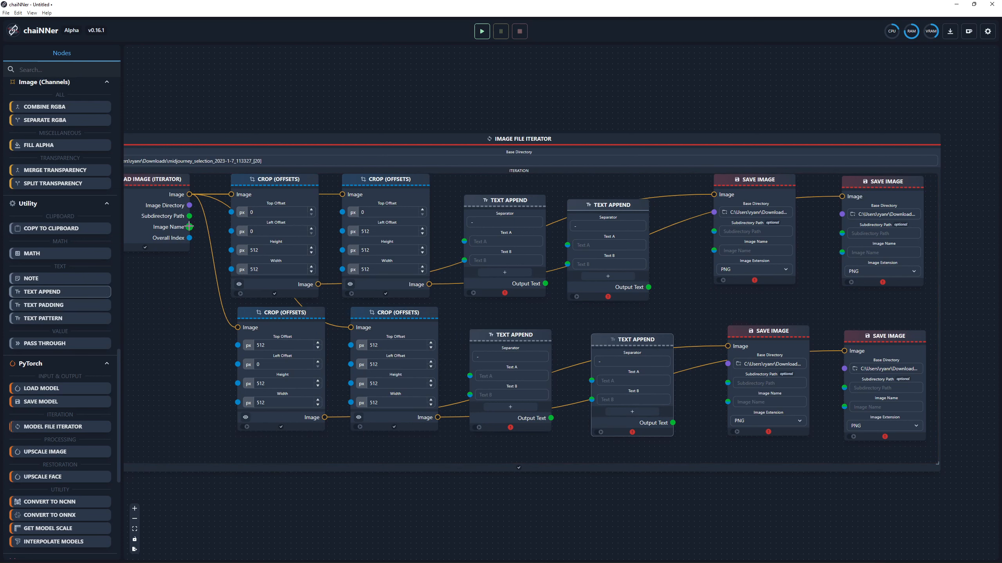
Step: Connect the Load Image iterator's Image Name output to the Text A input of all four Text Append nodes
{"action": "left_click_drag", "start_coordinate": [189, 226], "coordinate": [464, 241]}
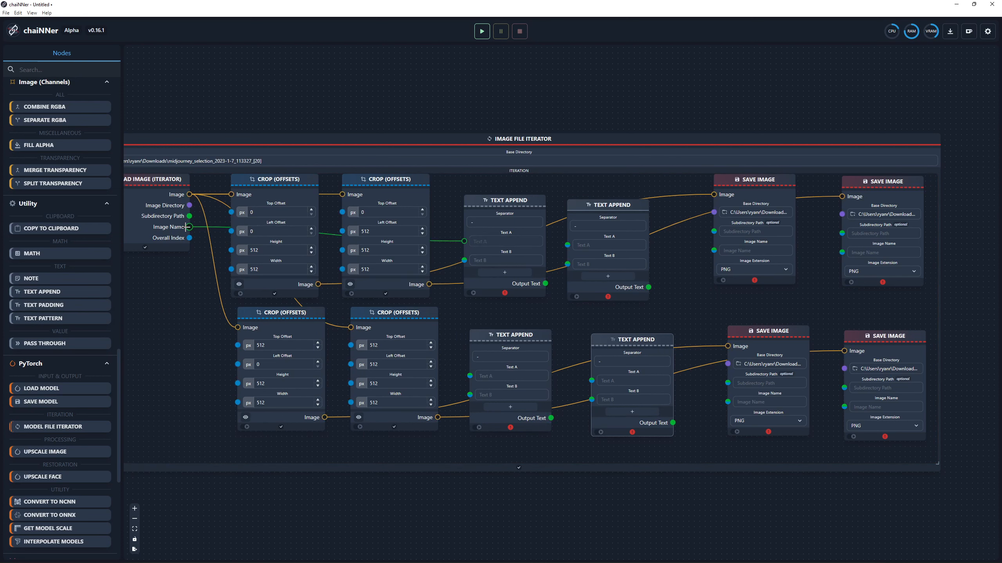
{"action": "left_click_drag", "start_coordinate": [189, 227], "coordinate": [567, 245]}
{"action": "left_click_drag", "start_coordinate": [189, 226], "coordinate": [567, 245]}
{"action": "left_click_drag", "start_coordinate": [189, 227], "coordinate": [568, 245]}
{"action": "left_click_drag", "start_coordinate": [588, 212], "coordinate": [600, 201]}
{"action": "left_click_drag", "start_coordinate": [190, 227], "coordinate": [579, 235]}
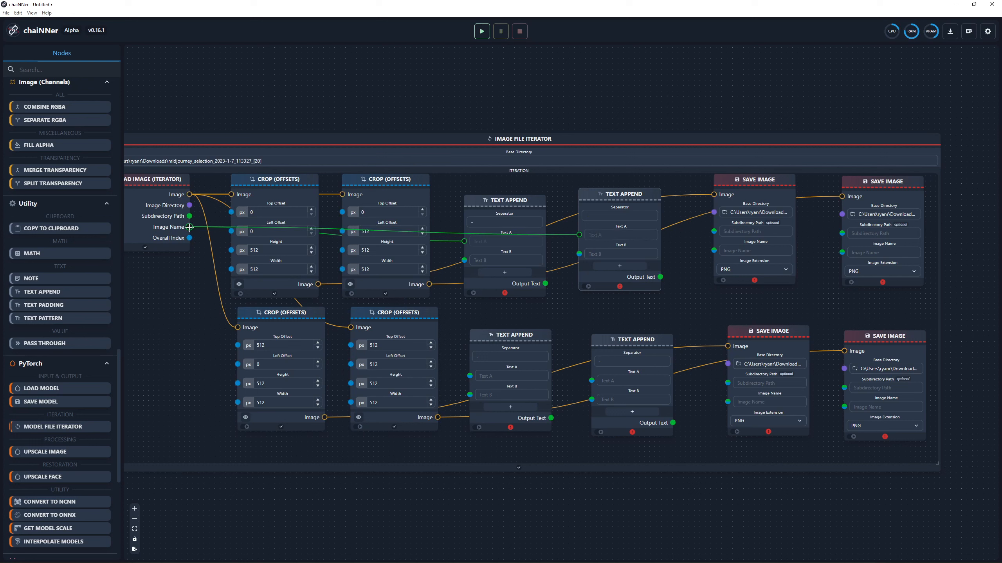
{"action": "left_click_drag", "start_coordinate": [190, 227], "coordinate": [470, 376]}
{"action": "left_click_drag", "start_coordinate": [189, 227], "coordinate": [592, 388]}
Step: Connect each Text Append node's output text to the Image Name input of its matching Save Image node
{"action": "left_click_drag", "start_coordinate": [660, 277], "coordinate": [833, 256]}
{"action": "left_click_drag", "start_coordinate": [545, 283], "coordinate": [714, 250]}
{"action": "left_click_drag", "start_coordinate": [551, 418], "coordinate": [728, 402]}
{"action": "left_click_drag", "start_coordinate": [672, 423], "coordinate": [844, 407]}
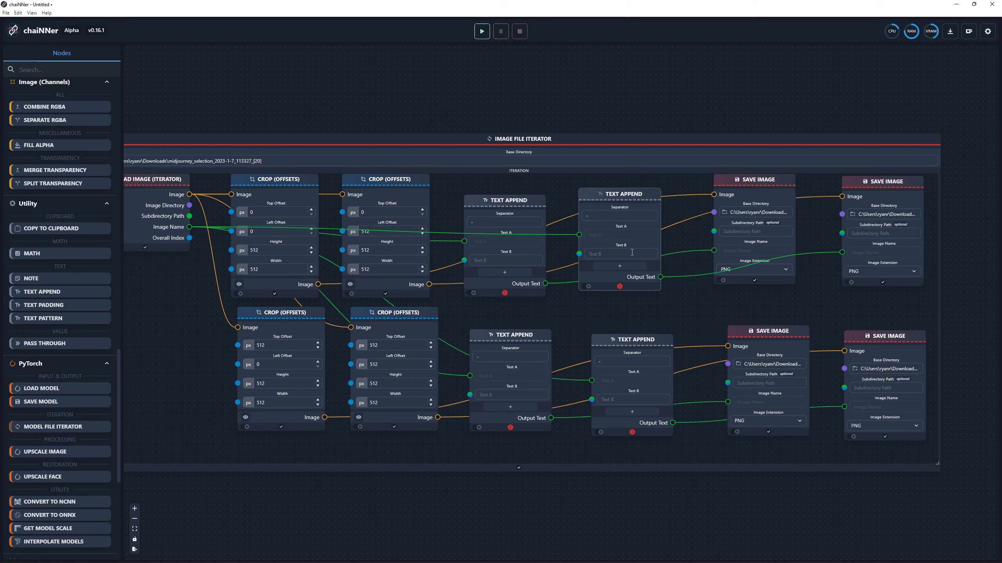
Step: Set Text B of the Text Append nodes to grid1 and grid2 in the upper row, grid3 and grid4 in the lower row
{"action": "left_click", "coordinate": [505, 261]}
{"action": "left_click", "coordinate": [639, 252]}
{"action": "type", "text": "grid2"}
{"action": "left_click", "coordinate": [523, 395]}
{"action": "type", "text": "gr"}
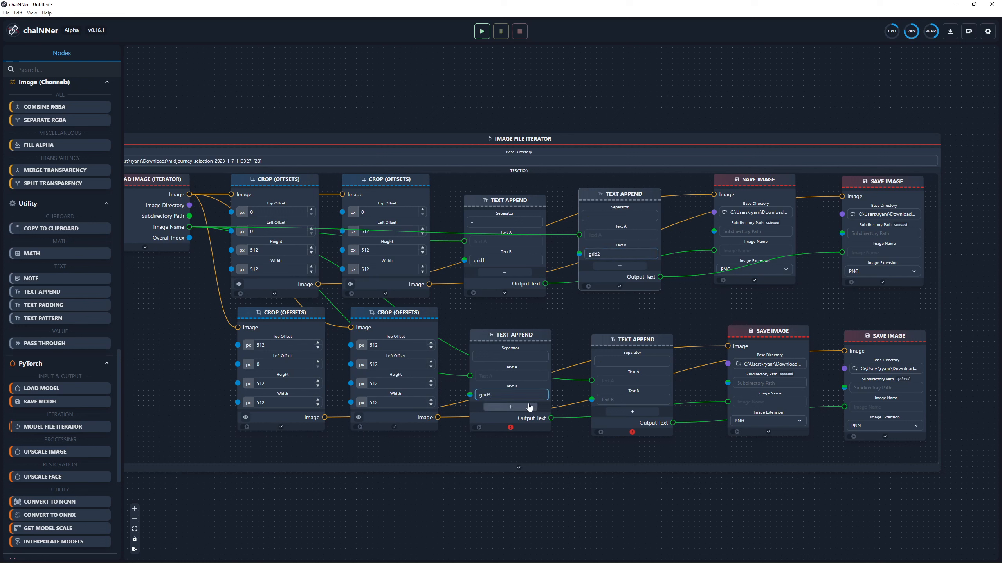
{"action": "left_click", "coordinate": [616, 397]}
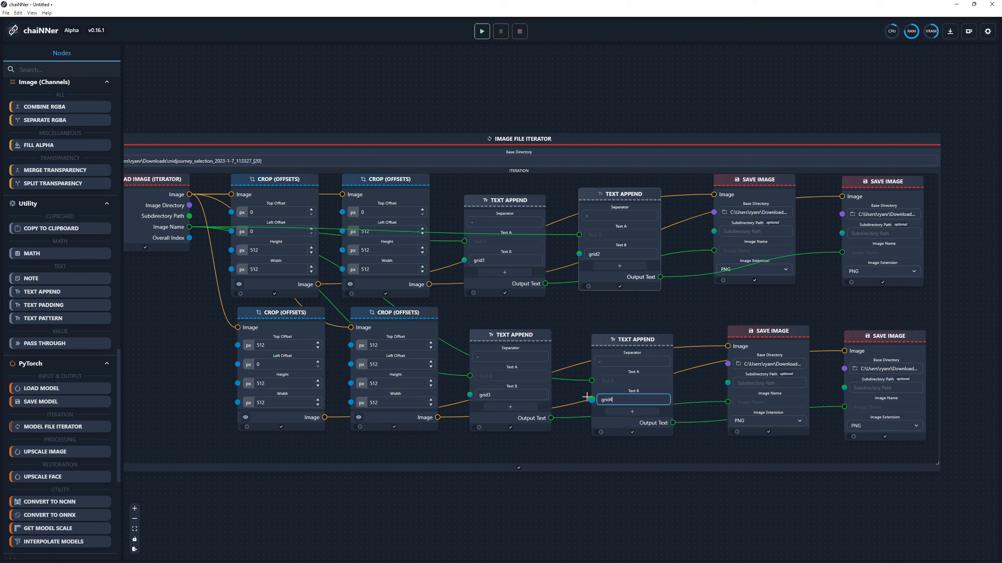
{"action": "left_click", "coordinate": [850, 323]}
Step: Run the completed workflow on the folder of Midjourney grids
{"action": "scroll", "coordinate": [432, 116], "scroll_direction": "down", "scroll_amount": 1}
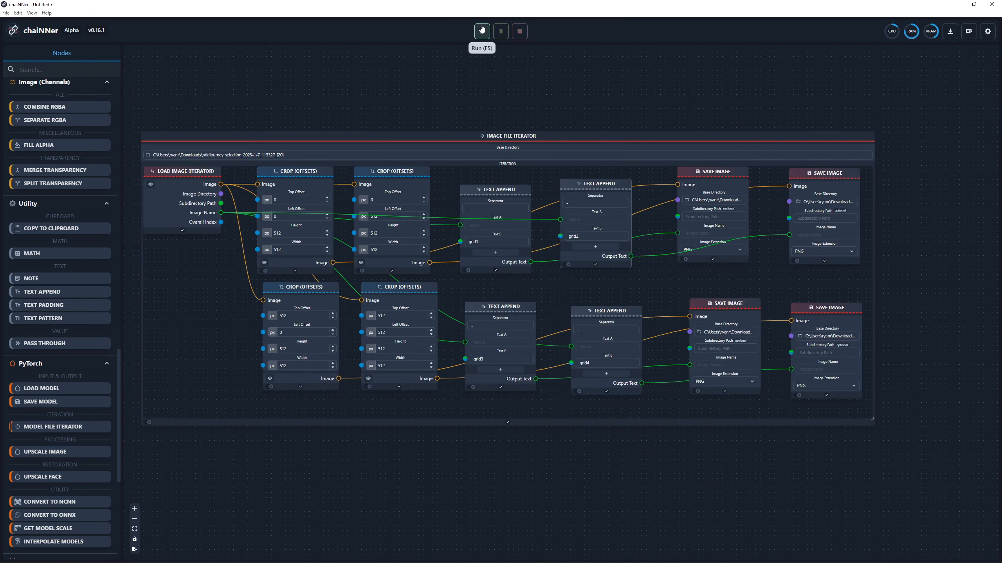
{"action": "left_click", "coordinate": [481, 29]}
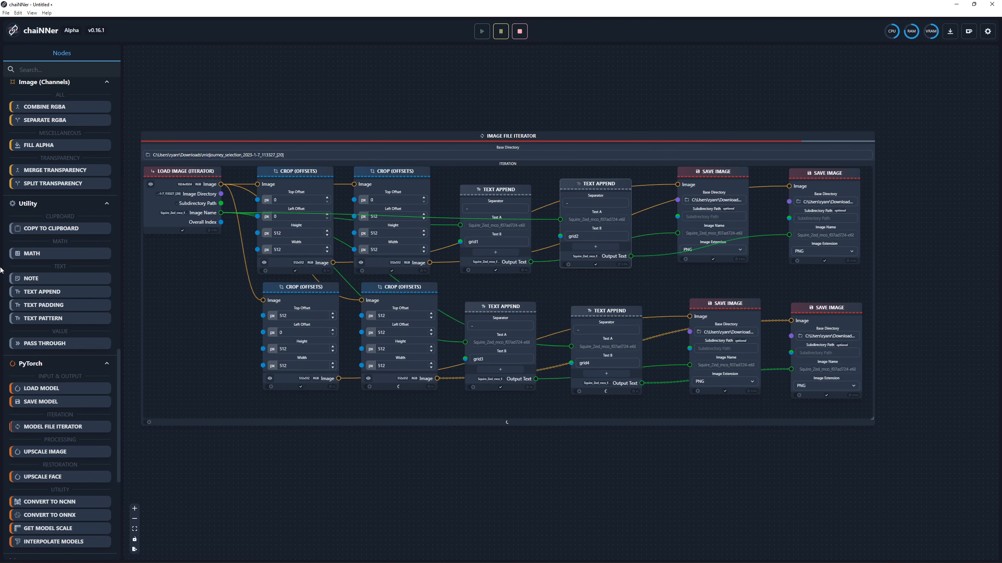
Step: Switch to File Explorer, open the Commoner Male folder in Downloads, and examine the saved crops, their names and their number
{"action": "left_click", "coordinate": [956, 5]}
{"action": "left_click", "coordinate": [379, 152]}
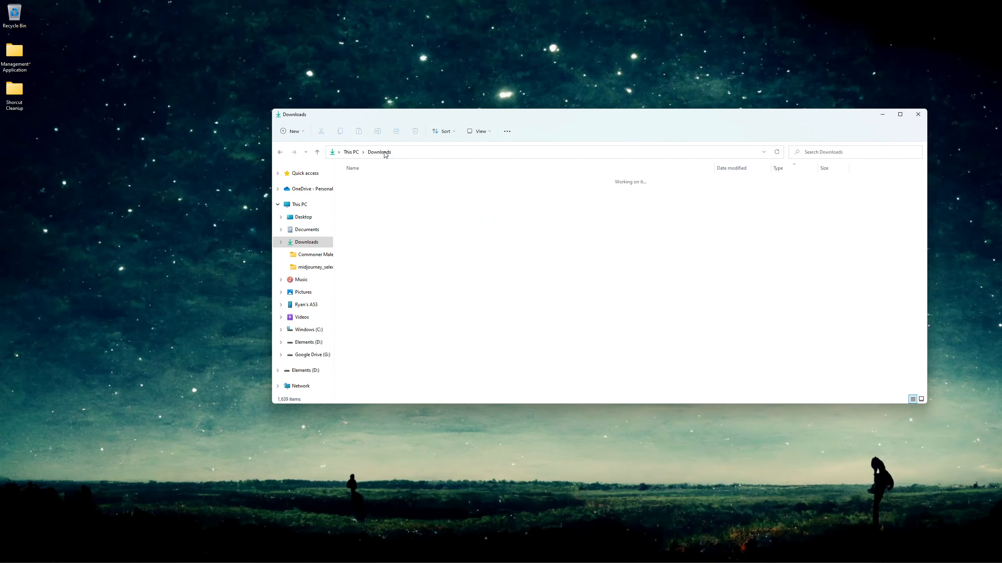
{"action": "double_click", "coordinate": [402, 206]}
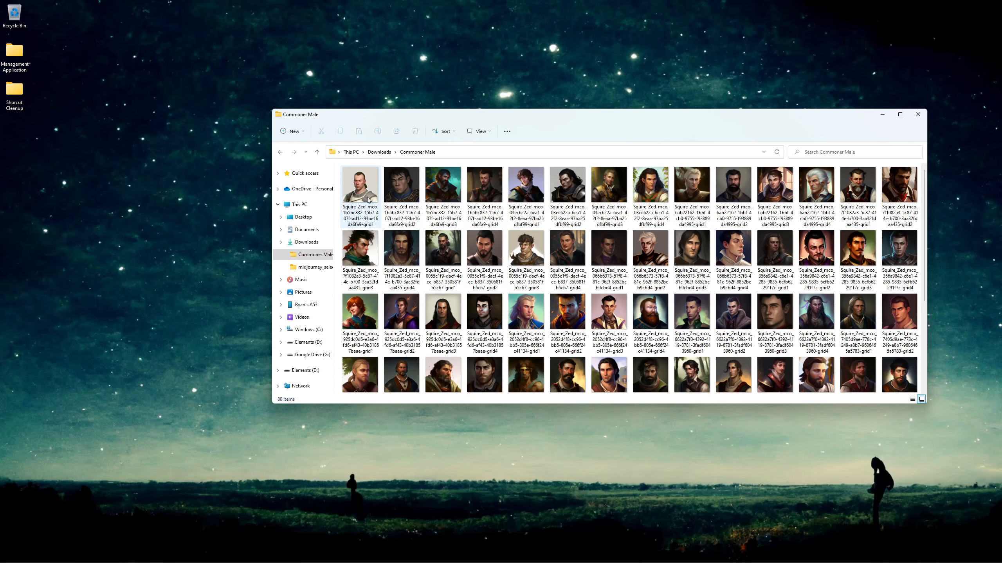
{"action": "scroll", "coordinate": [402, 209], "scroll_direction": "down", "scroll_amount": 1}
{"action": "key", "text": "ctrl+a"}
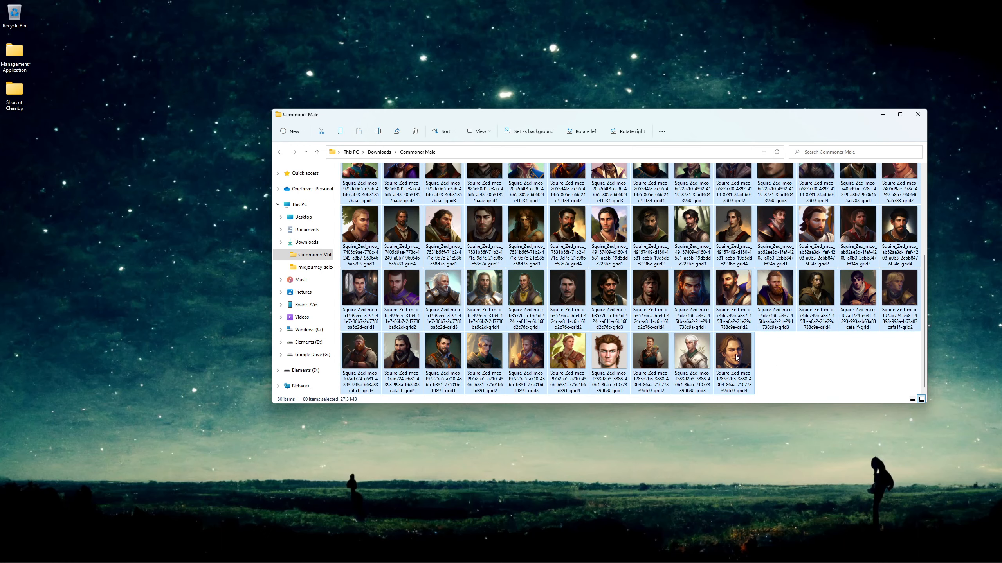
{"action": "left_click", "coordinate": [802, 376]}
{"action": "scroll", "coordinate": [646, 245], "scroll_direction": "up", "scroll_amount": 3}
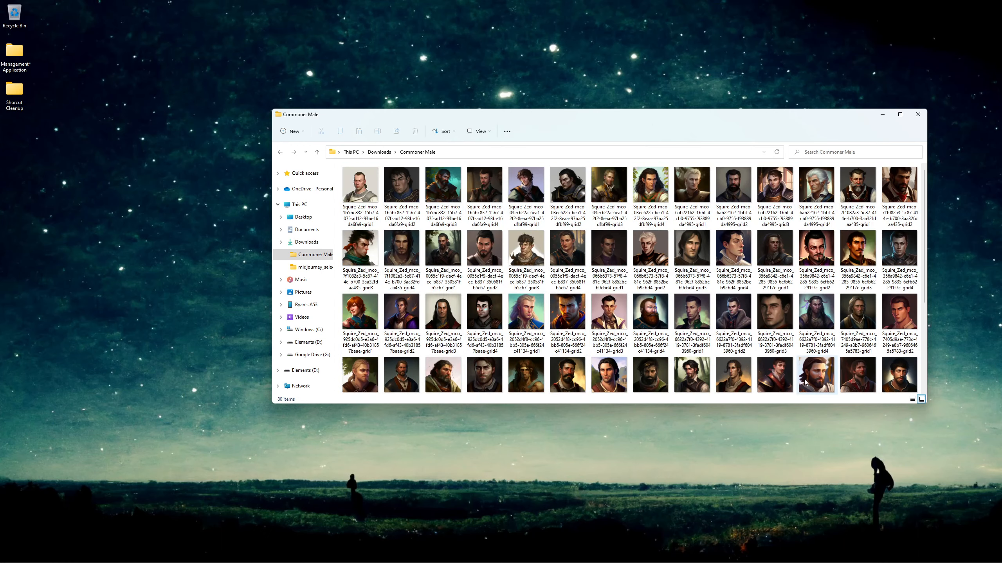
{"action": "scroll", "coordinate": [596, 248], "scroll_direction": "down", "scroll_amount": 3}
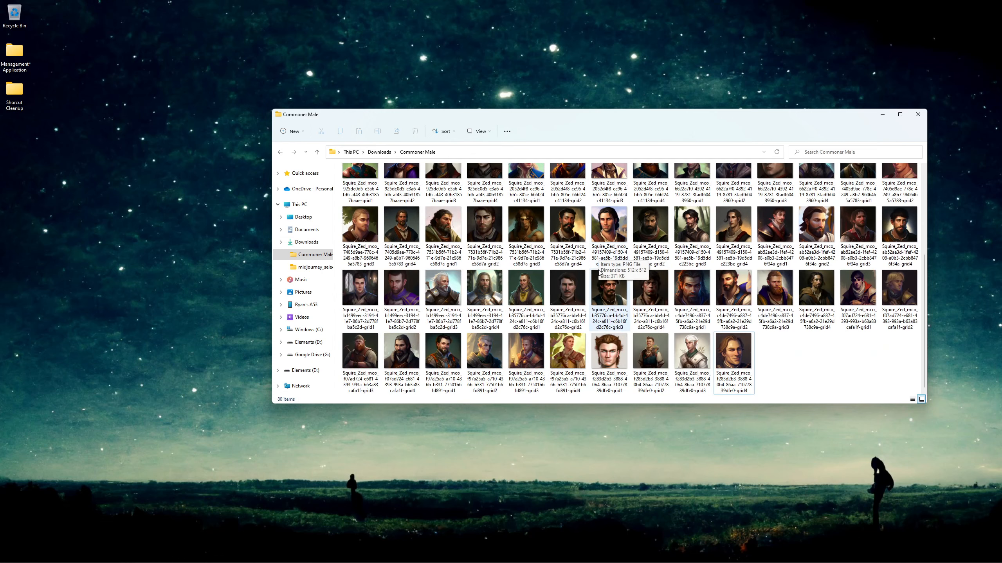
{"action": "scroll", "coordinate": [602, 271], "scroll_direction": "up", "scroll_amount": 3}
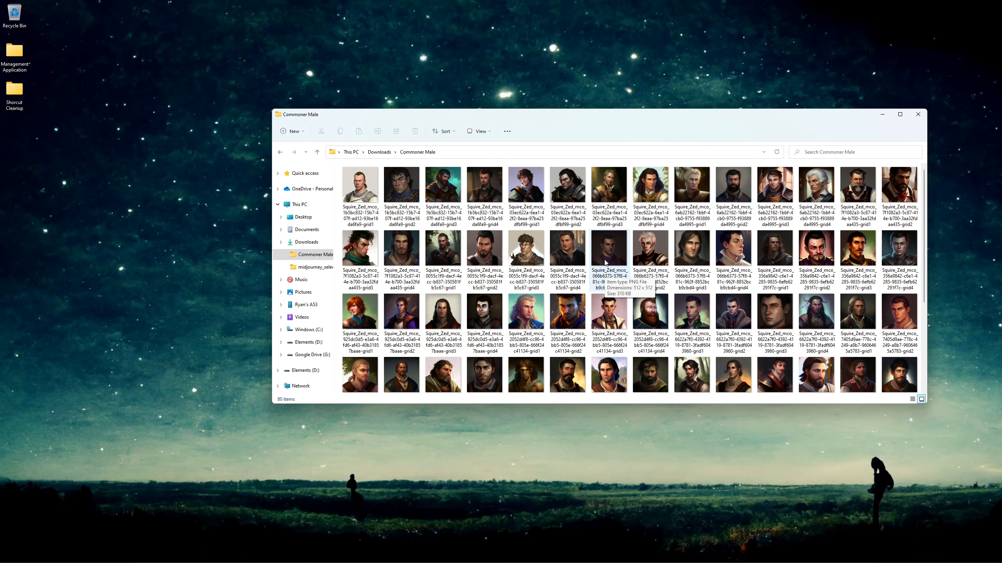
{"action": "scroll", "coordinate": [607, 258], "scroll_direction": "down", "scroll_amount": 3}
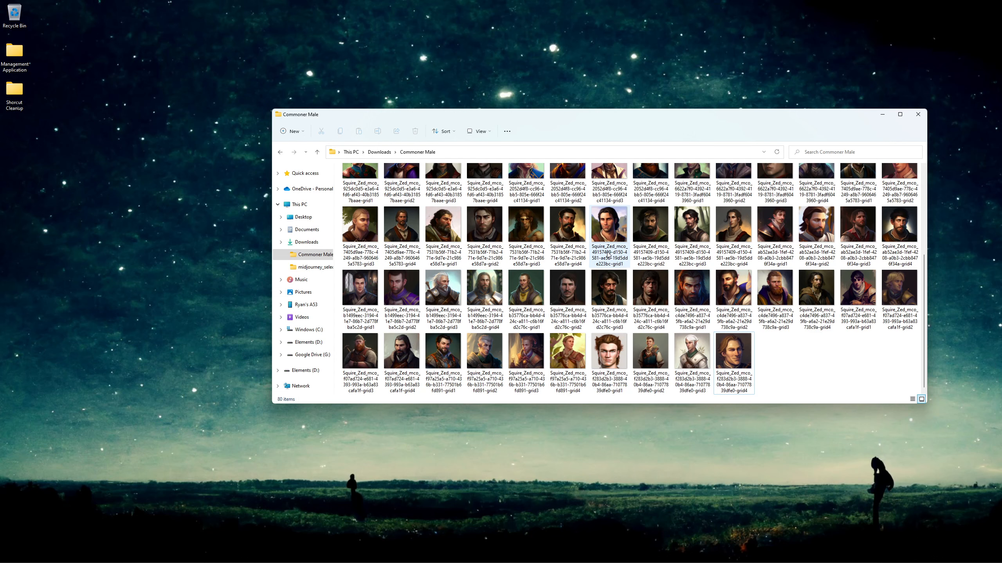